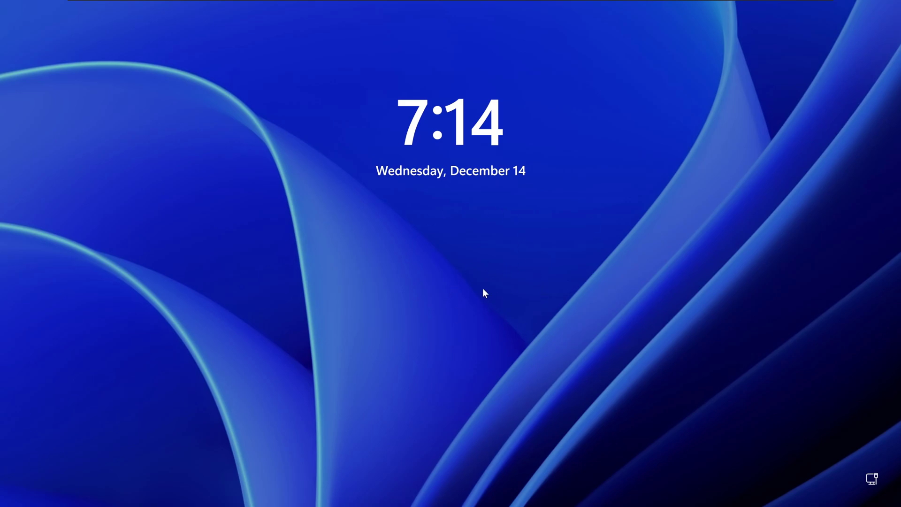
# Check the power state of the Windows Server 2022 virtual machine and return to the Windows 11 machine.
pyautogui.moveTo(368, 4)
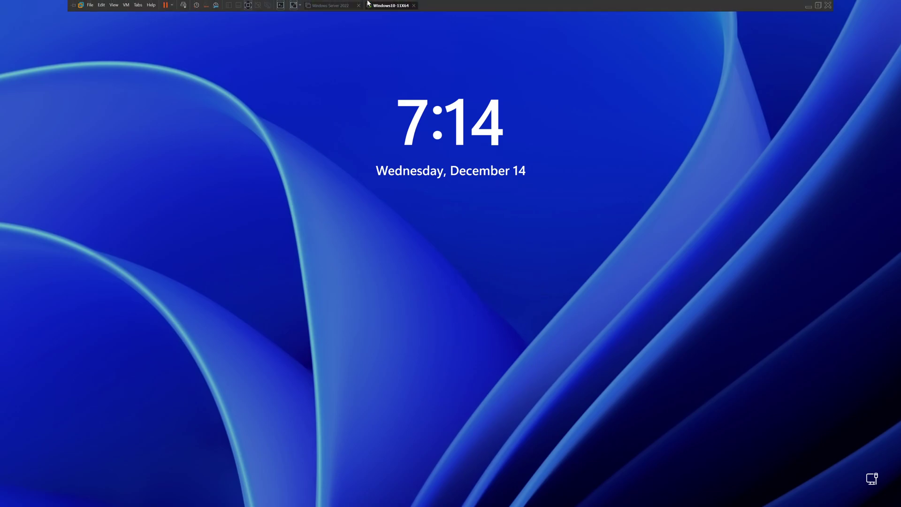
pyautogui.click(326, 6)
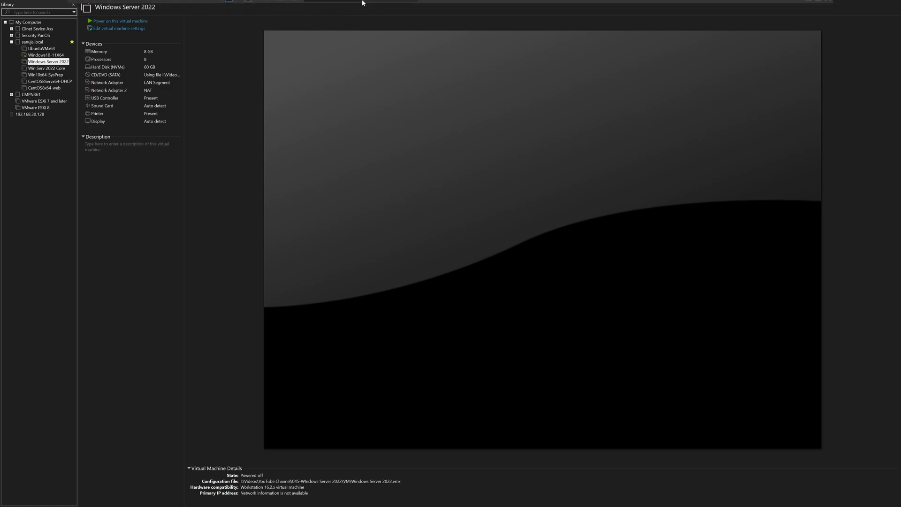
pyautogui.click(387, 5)
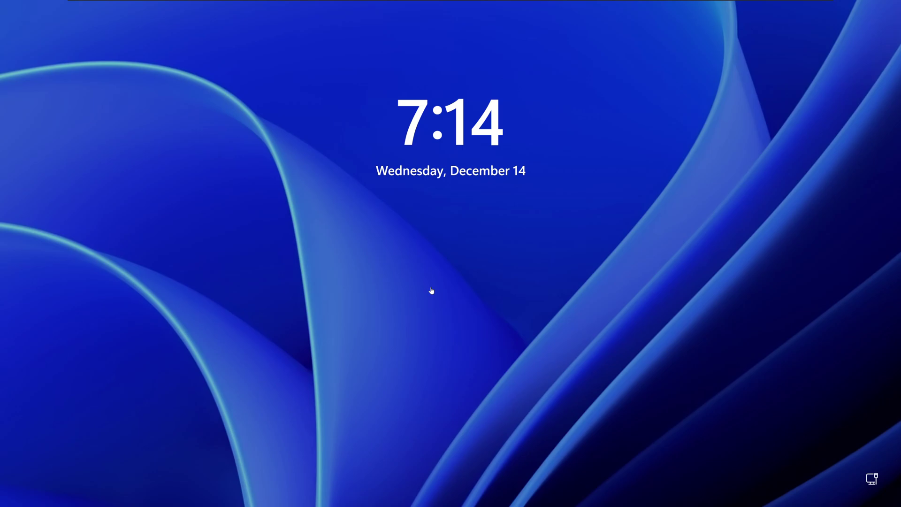
# Sign in to the locked Windows 11 machine by entering the domain employee's account password.
pyautogui.click(446, 275)
pyautogui.write('***********')
pyautogui.press('Return')
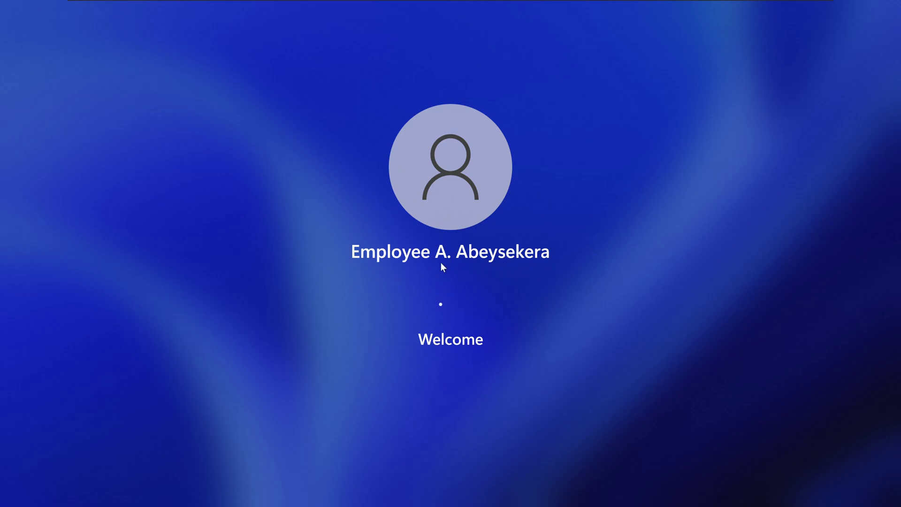
# View the Windows Server 2022 virtual machine again during sign-in and go back to the Windows 11 session.
pyautogui.moveTo(369, 2)
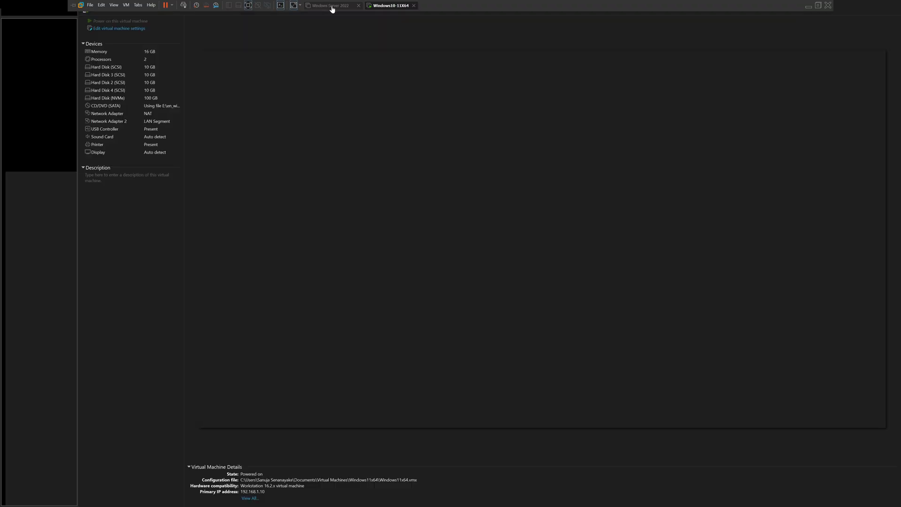
pyautogui.click(332, 6)
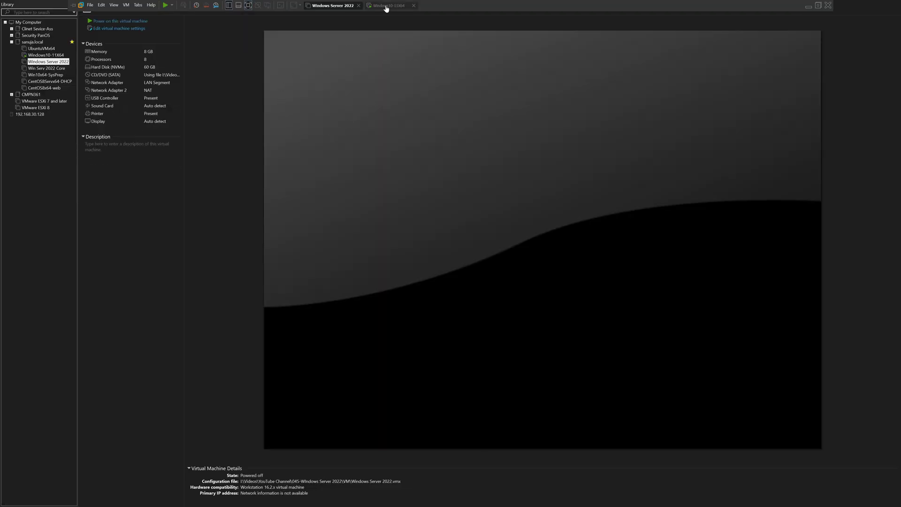
pyautogui.click(386, 6)
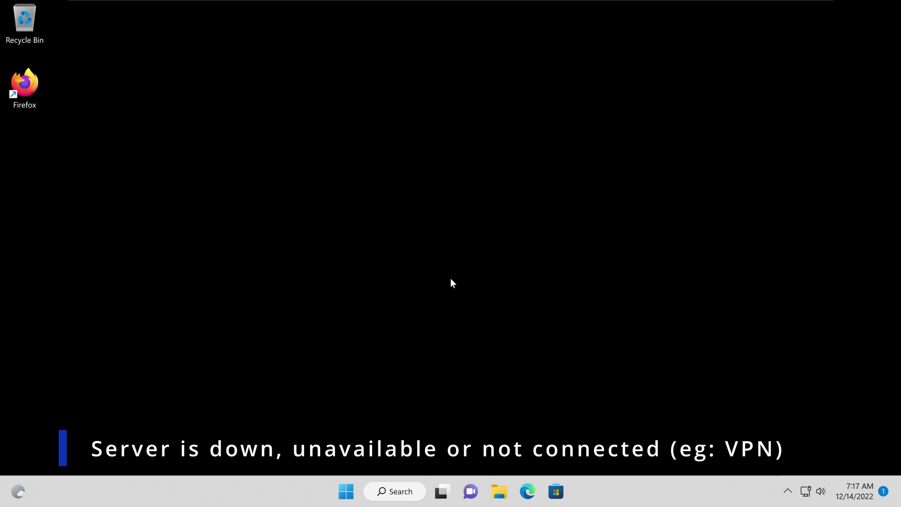
# Inspect the drives under This PC, close File Explorer, and recheck the Windows Server 2022 machine before returning to Windows 11.
pyautogui.click(500, 491)
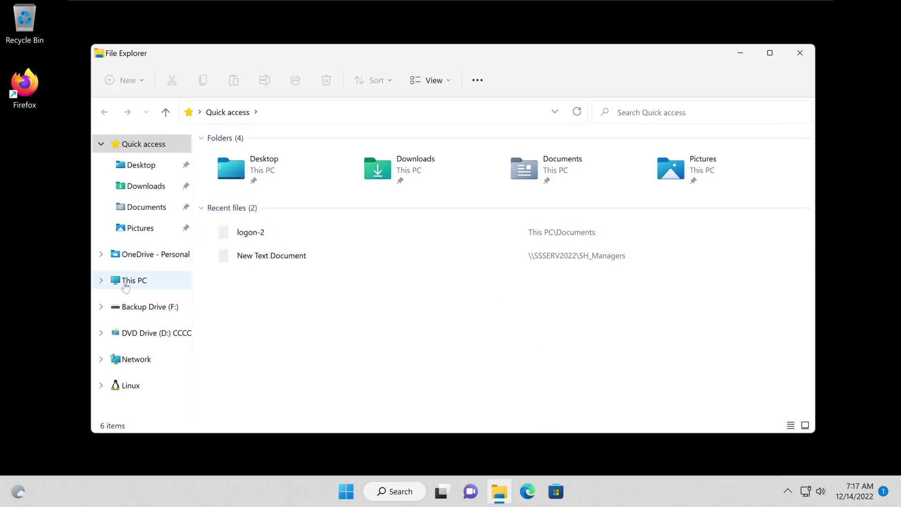
pyautogui.click(141, 282)
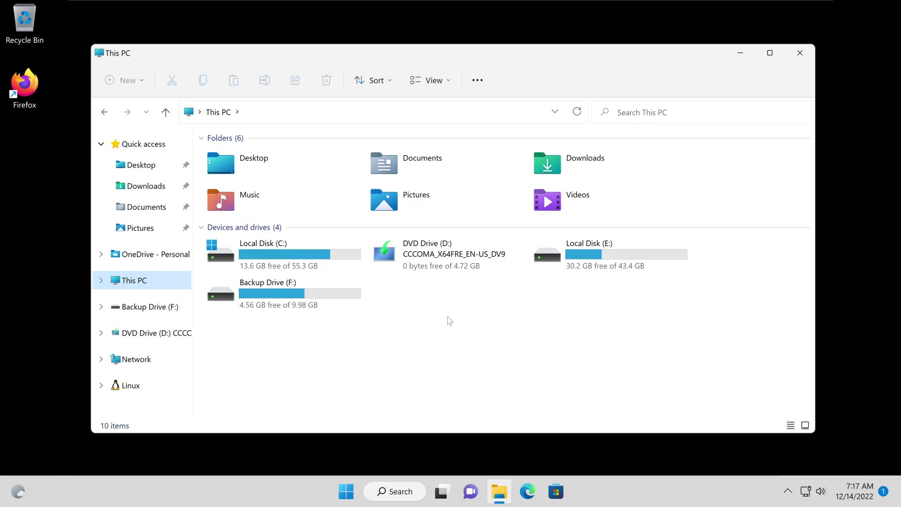
pyautogui.click(799, 52)
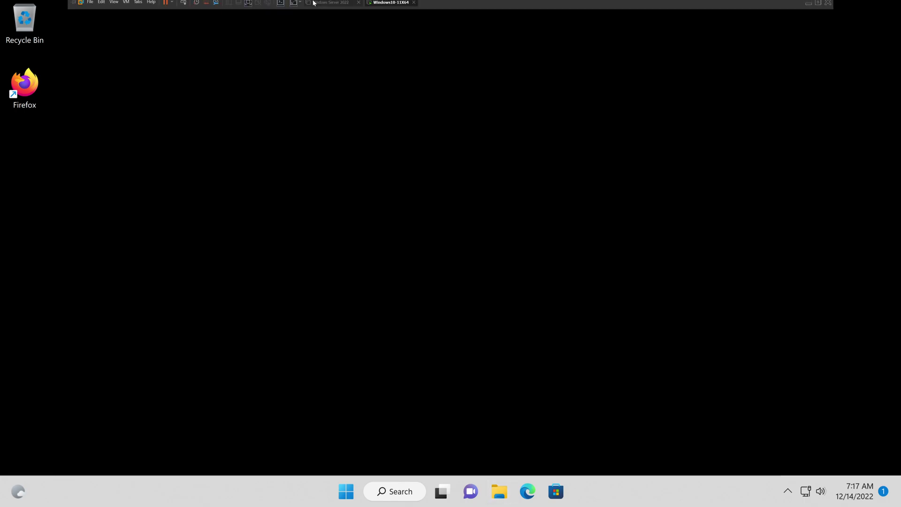
pyautogui.click(321, 8)
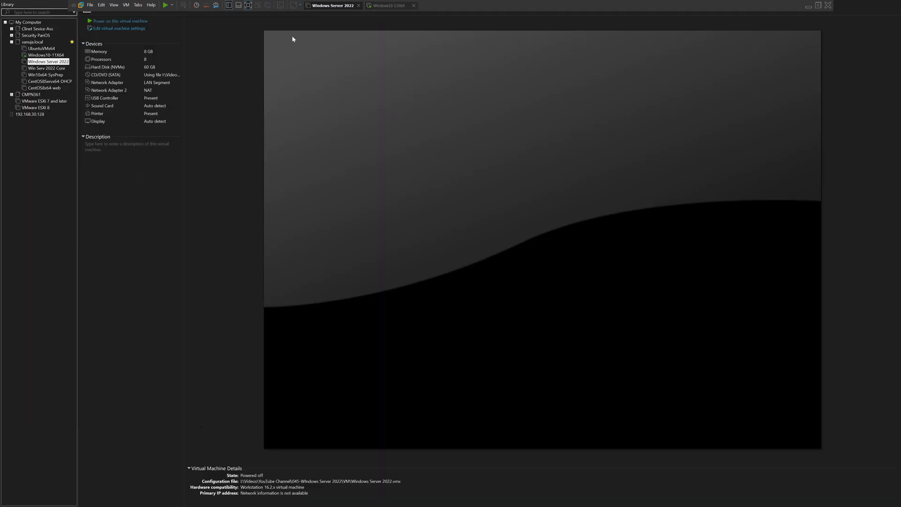
pyautogui.click(389, 5)
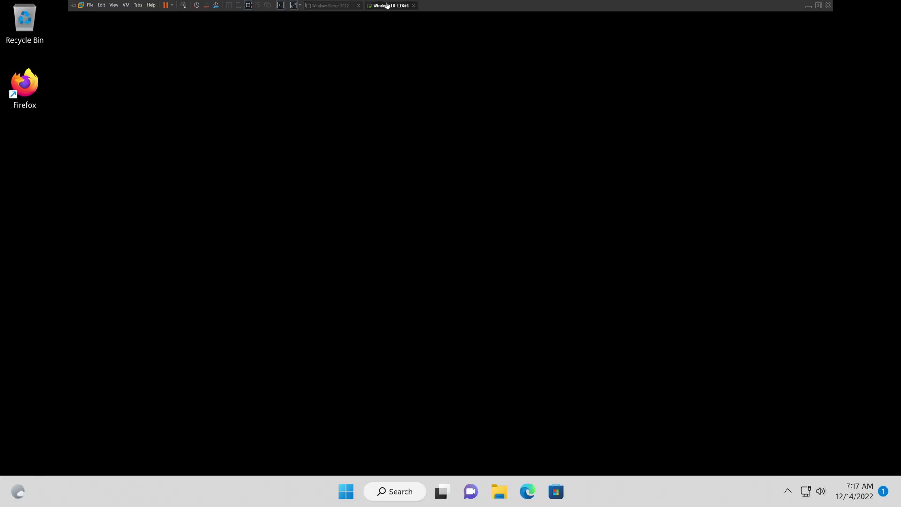
# Browse through Local Disk (C:) to the Users folder and open the signed-in account's profile folder, eaa001.
pyautogui.click(500, 491)
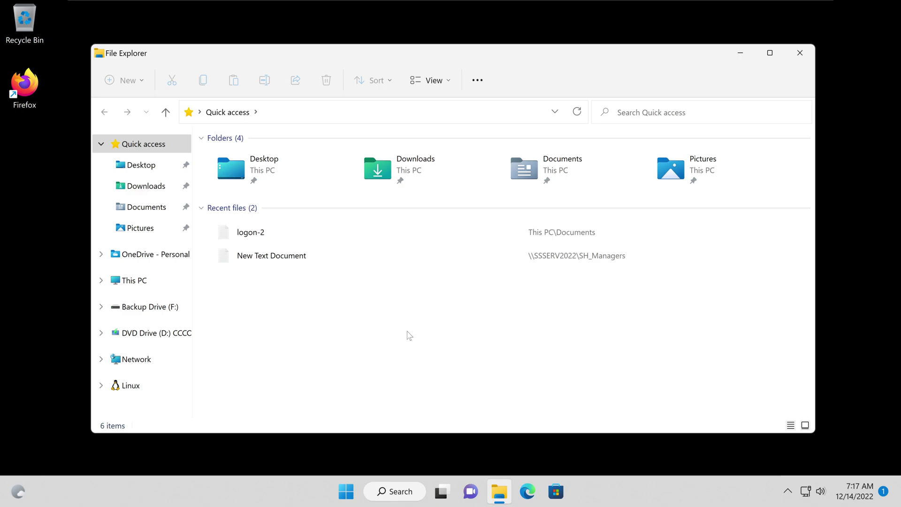
pyautogui.click(150, 283)
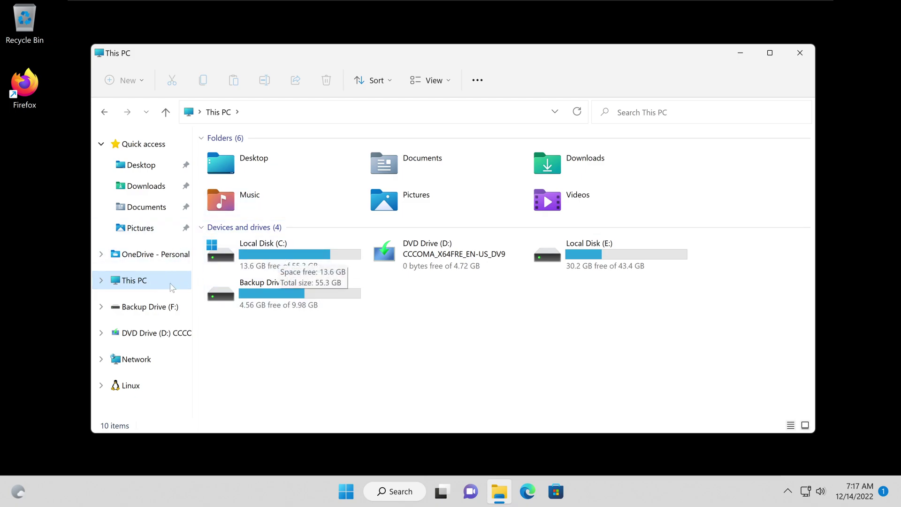
pyautogui.doubleClick(298, 253)
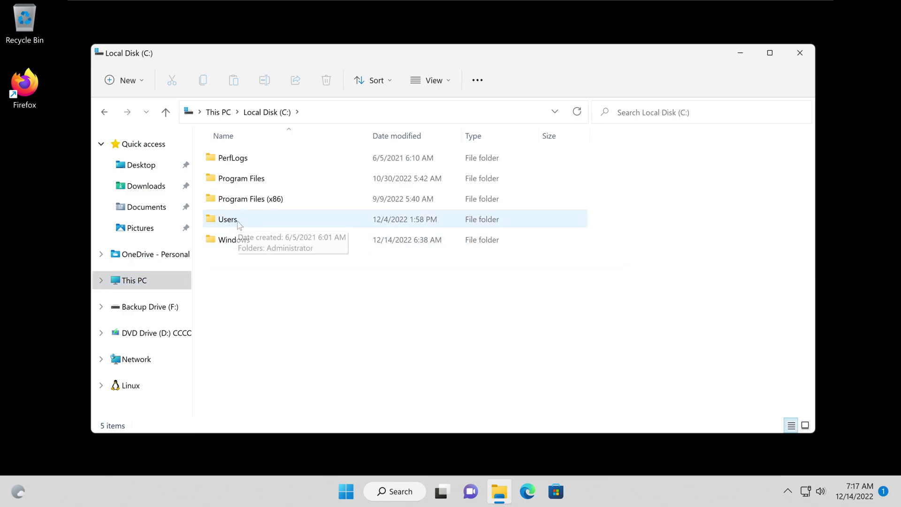
pyautogui.doubleClick(255, 226)
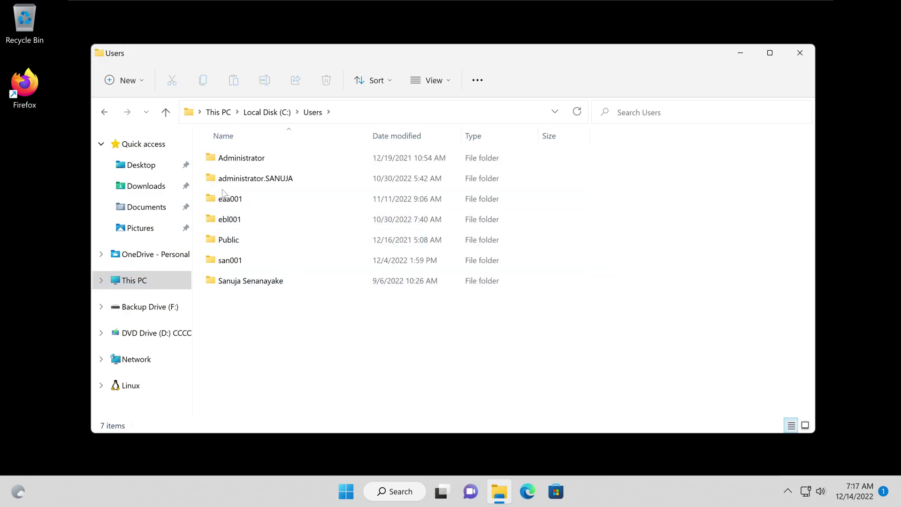
pyautogui.moveTo(245, 207)
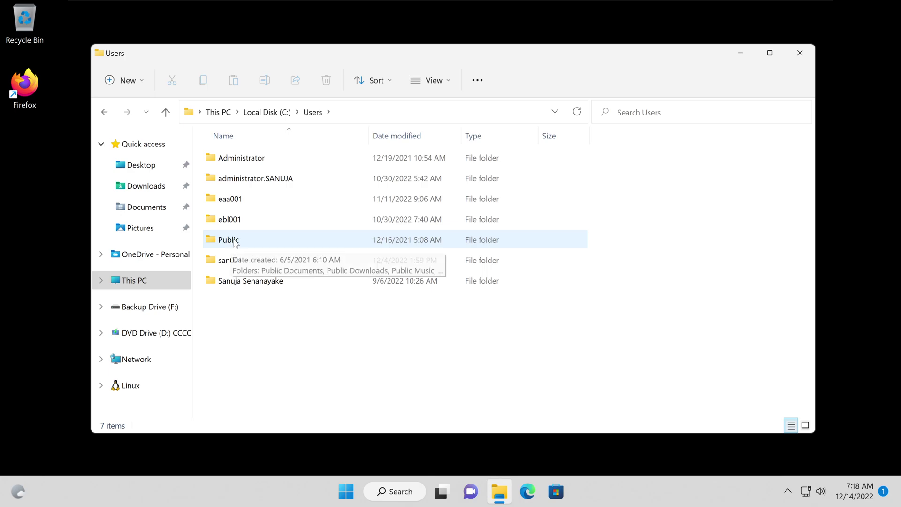
pyautogui.doubleClick(231, 203)
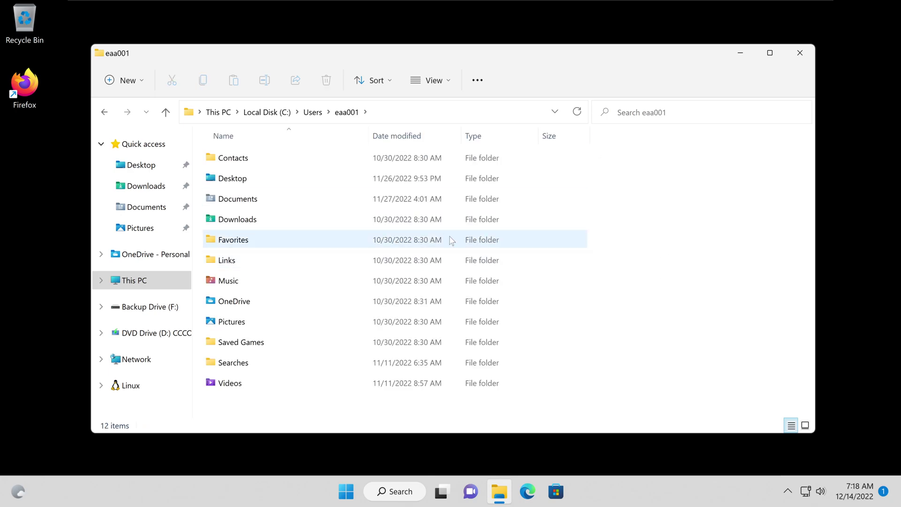
# View the signed-in account in Windows Settings, compare it with the Windows Server 2022 machine's state, and close Settings.
pyautogui.click(346, 491)
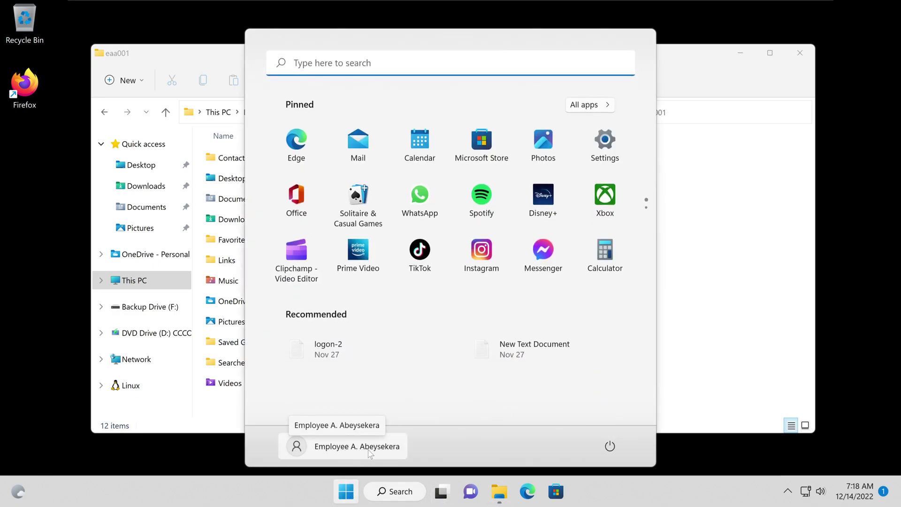
pyautogui.click(606, 143)
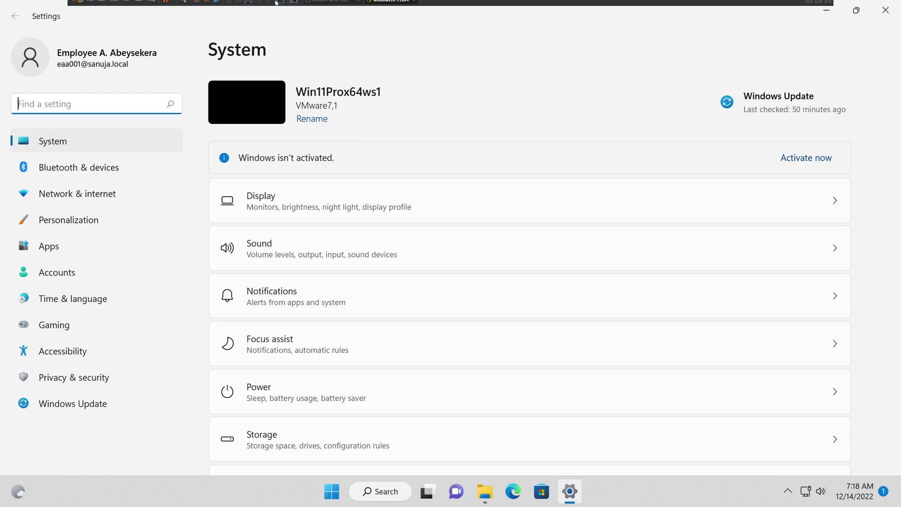
pyautogui.click(336, 5)
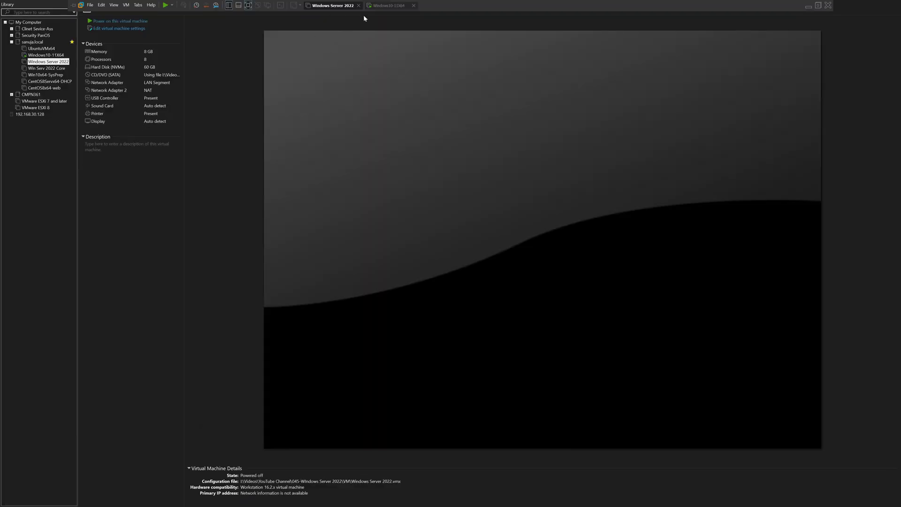
pyautogui.moveTo(360, 2)
pyautogui.click(385, 8)
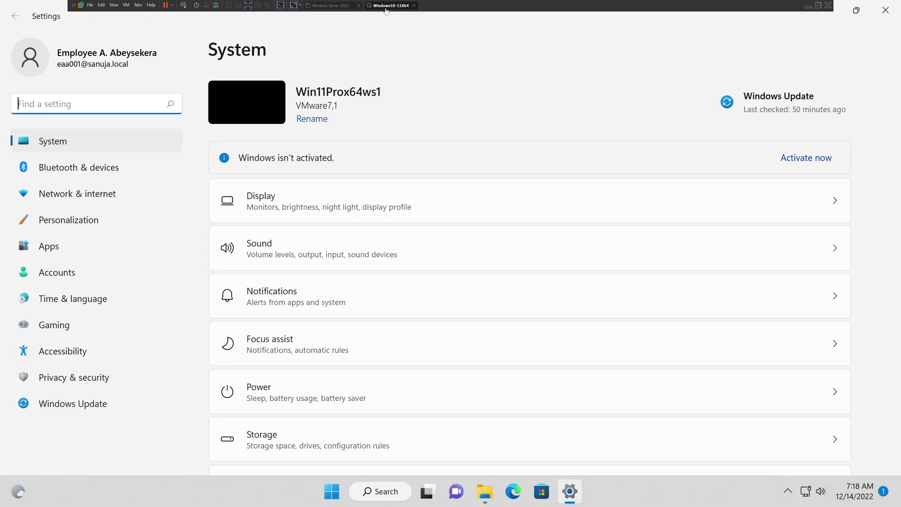
pyautogui.click(886, 13)
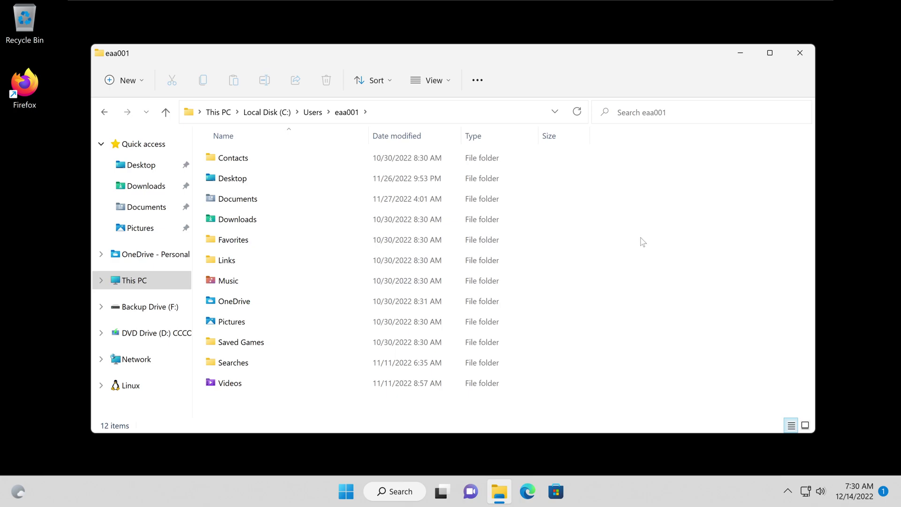
# Examine the profile folders in C:\Users, reopening eaa001 and returning to the Users folder.
pyautogui.click(314, 113)
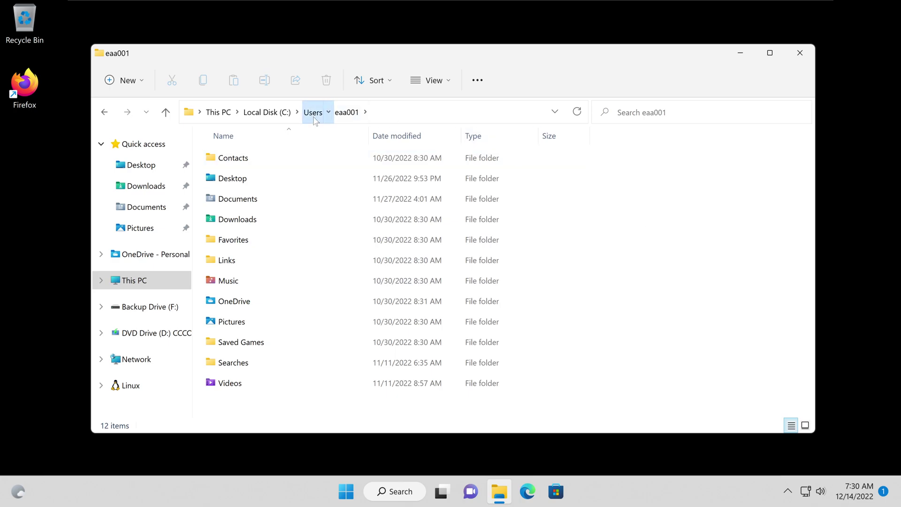
pyautogui.click(236, 220)
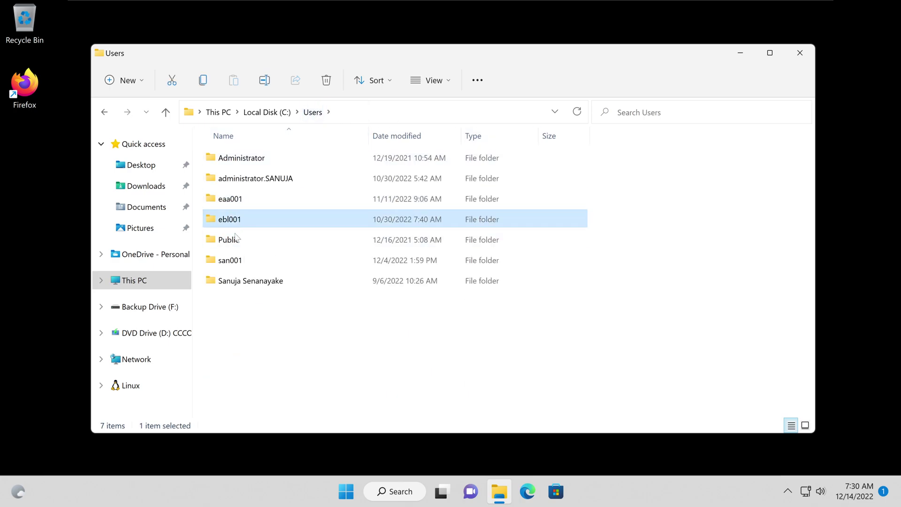
pyautogui.click(249, 201)
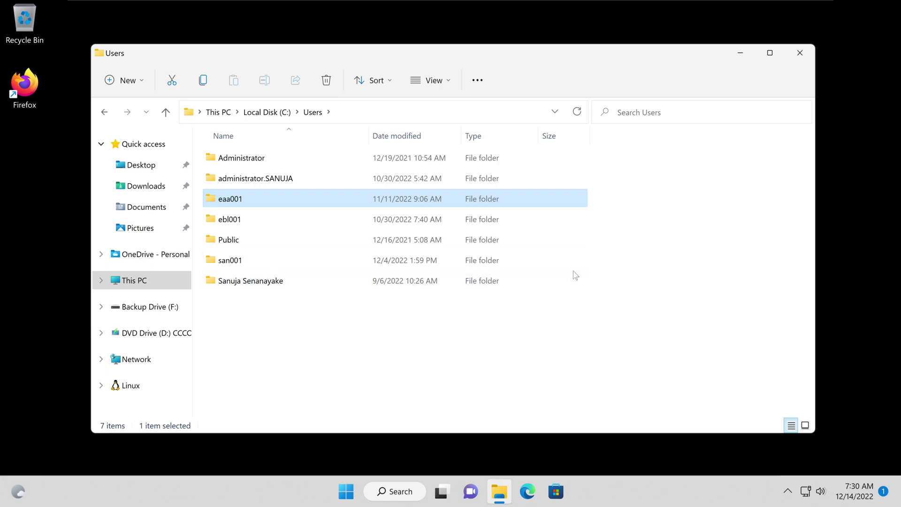
pyautogui.click(346, 491)
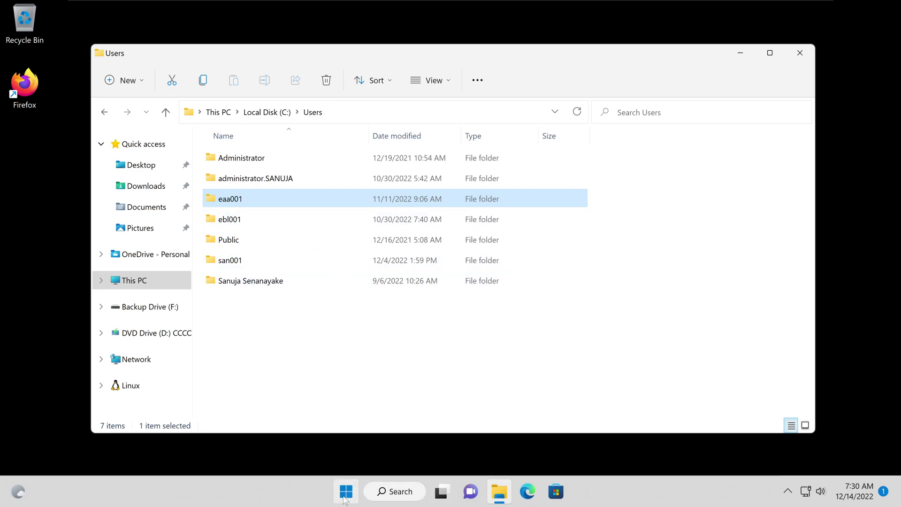
pyautogui.click(753, 345)
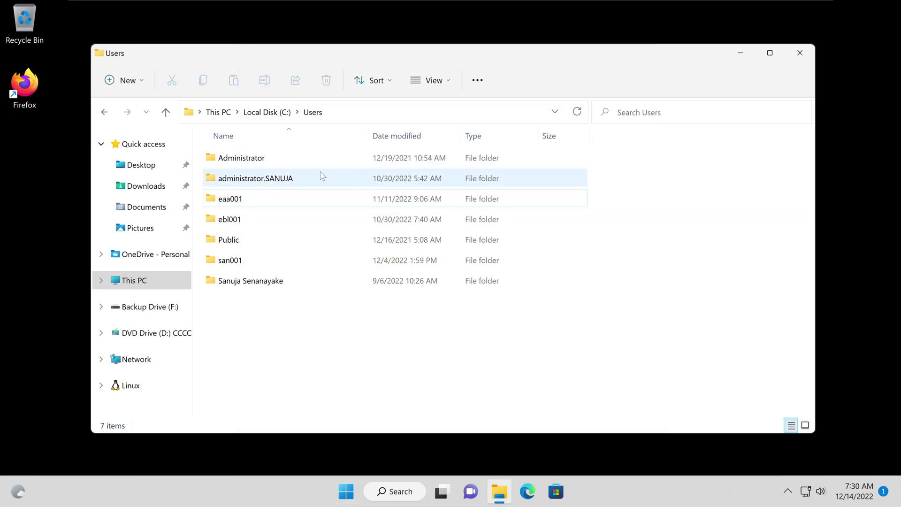
pyautogui.doubleClick(267, 199)
pyautogui.click(312, 112)
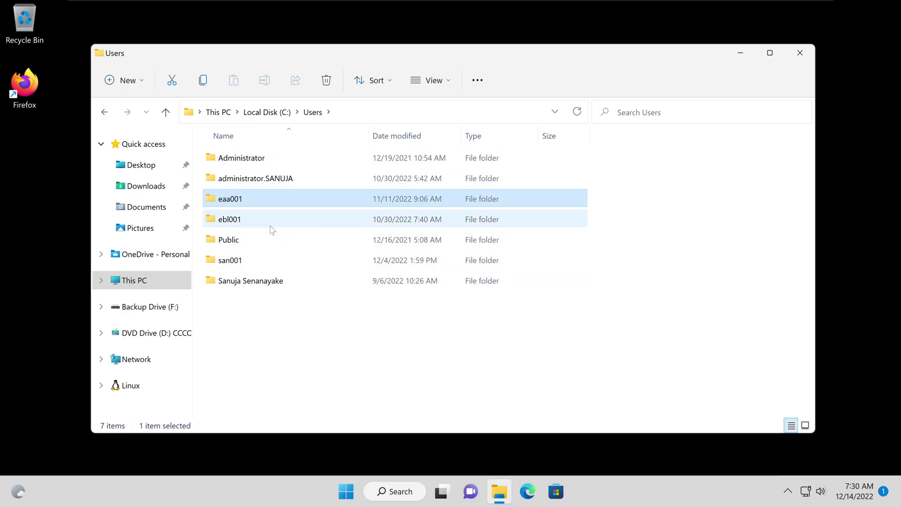
pyautogui.moveTo(268, 228)
pyautogui.moveTo(232, 226)
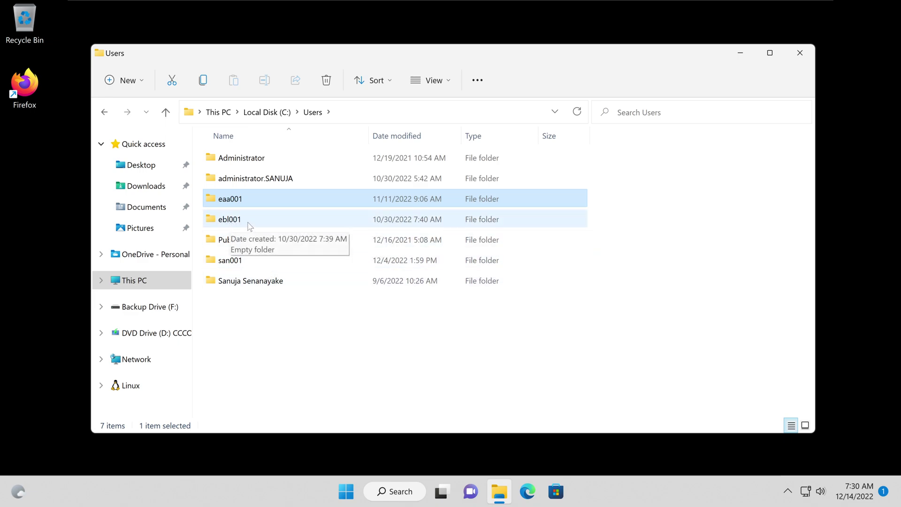
pyautogui.doubleClick(243, 220)
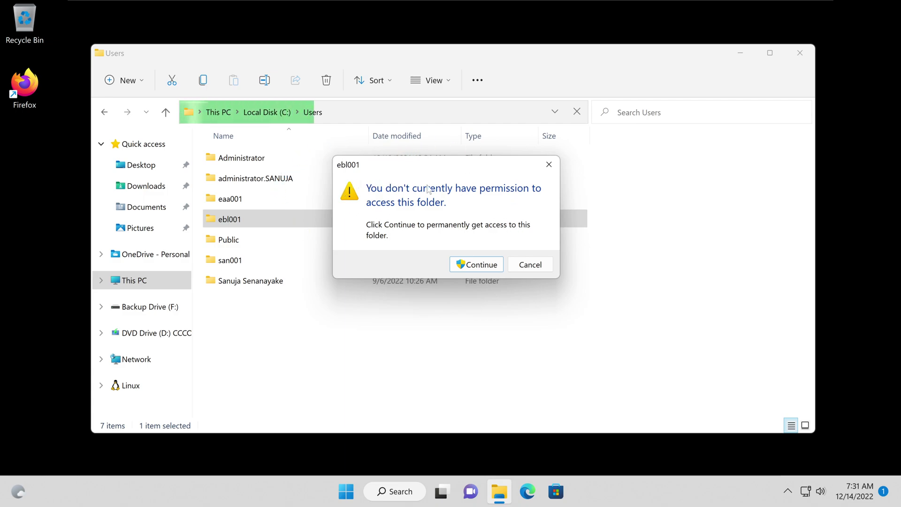
pyautogui.click(529, 264)
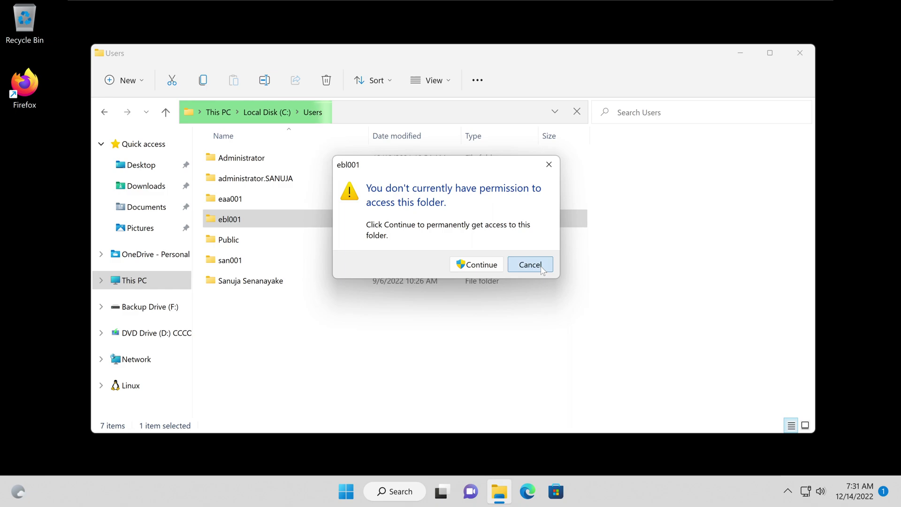
# Select the eaa001 profile folder, view the Windows Server 2022 machine once more, and return to the Windows 11 session.
pyautogui.click(257, 203)
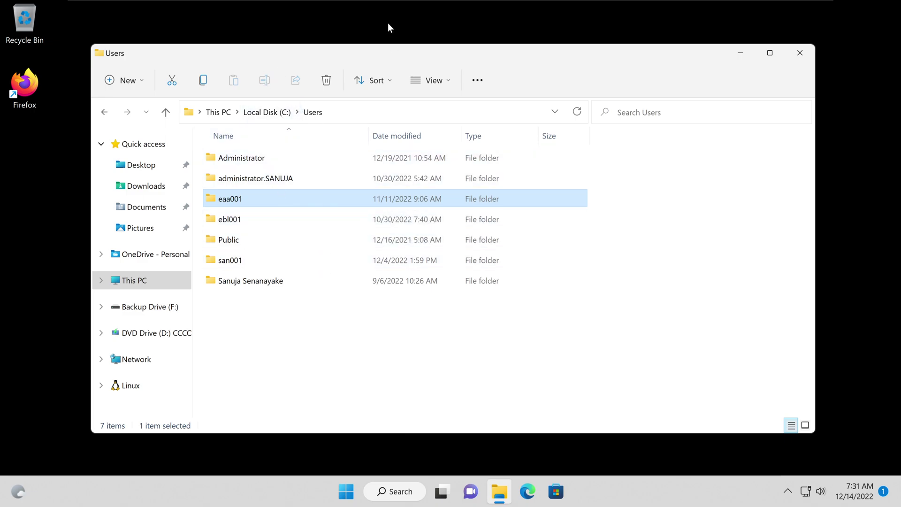
pyautogui.click(334, 5)
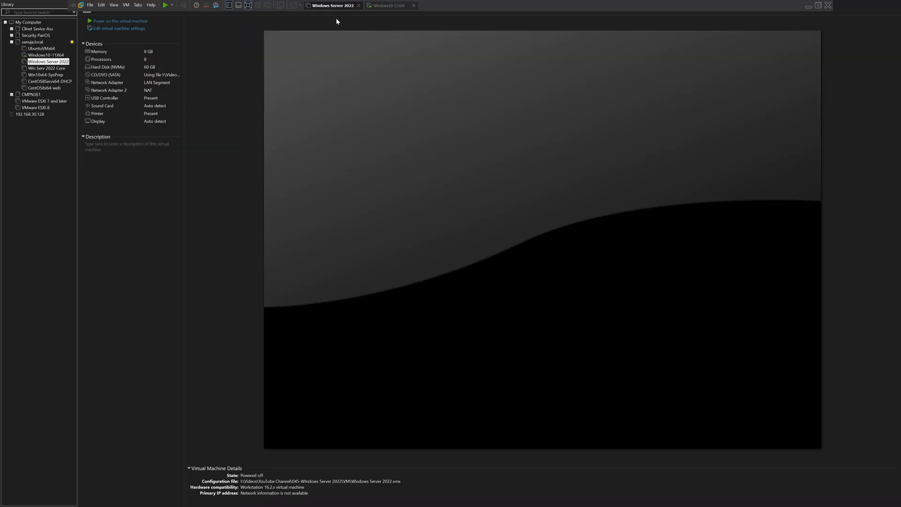
pyautogui.click(392, 8)
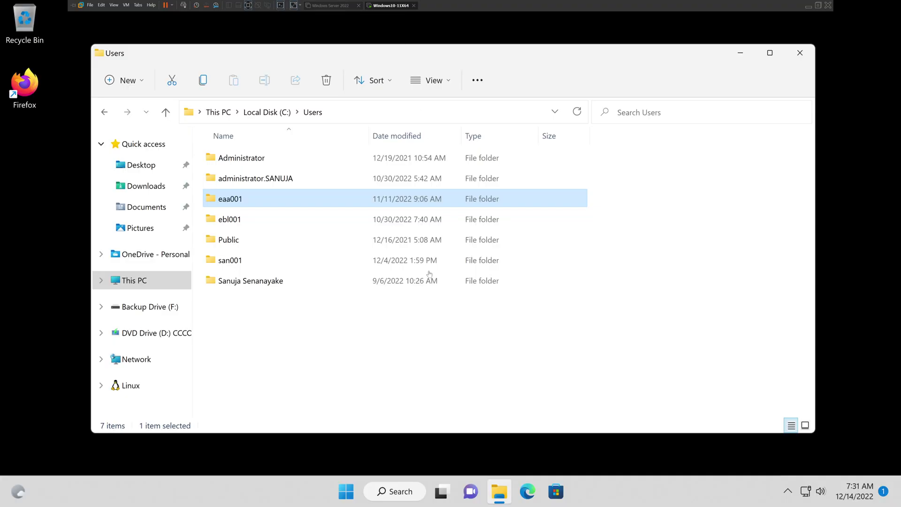
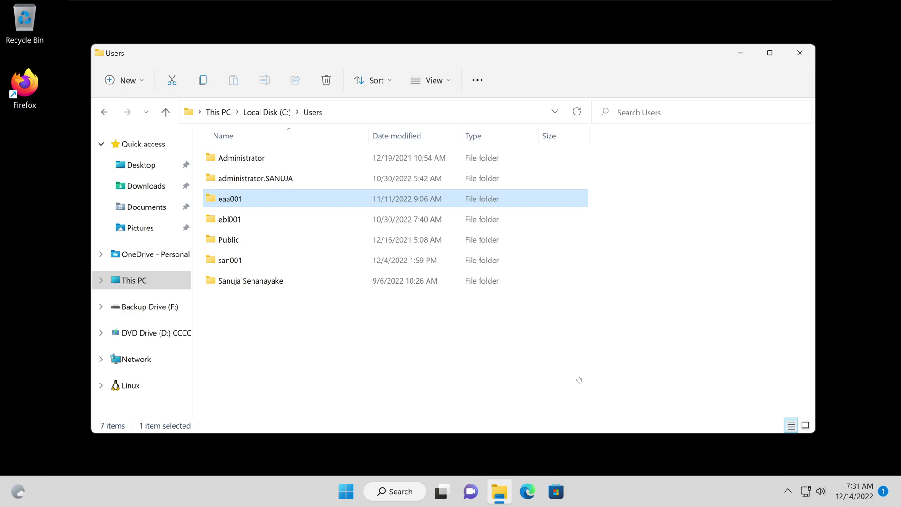
# Check the hidden notification area icons and inspect the eaa001 profile folder's details in C:\Users.
pyautogui.moveTo(323, 6)
pyautogui.click(786, 493)
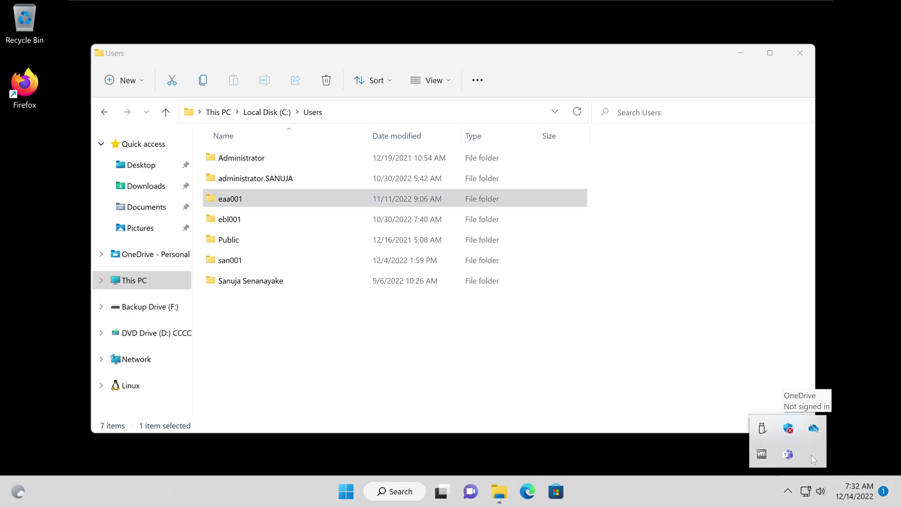
pyautogui.click(654, 353)
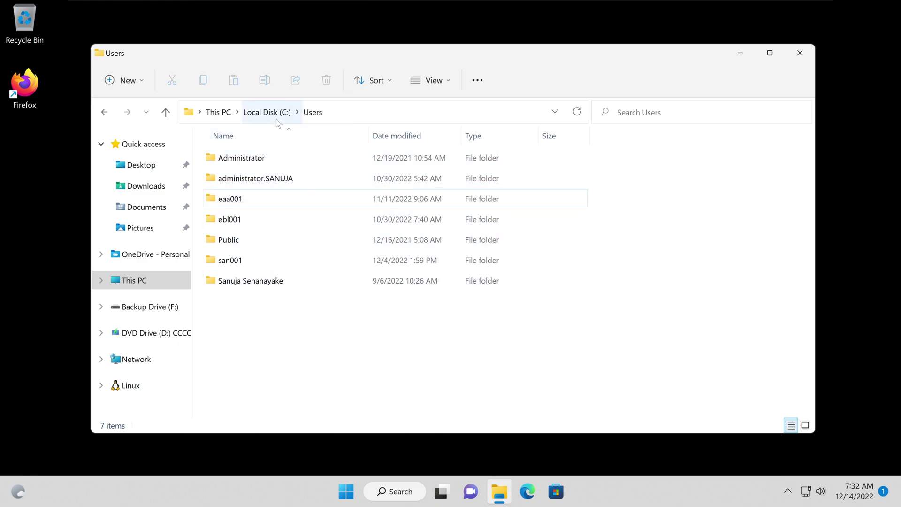
pyautogui.click(327, 206)
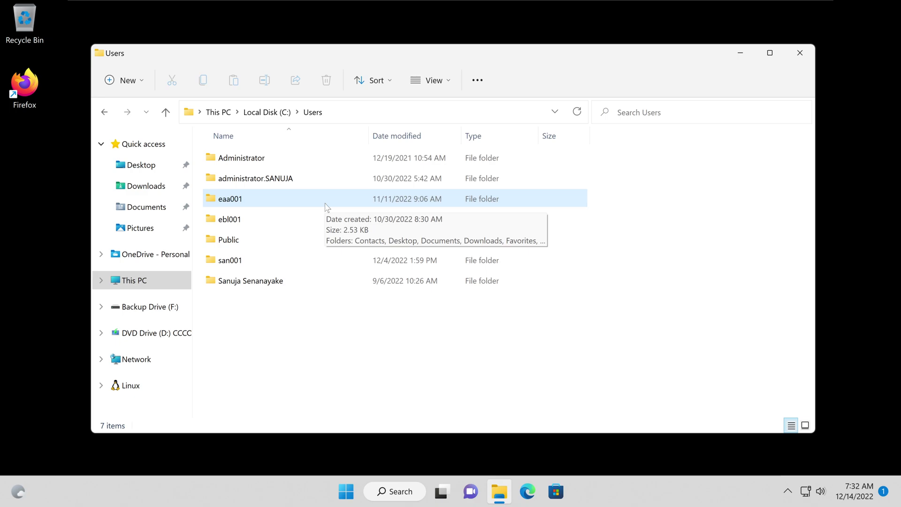
pyautogui.keyDown('ctrl'); pyautogui.click(327, 207); pyautogui.keyUp('ctrl')
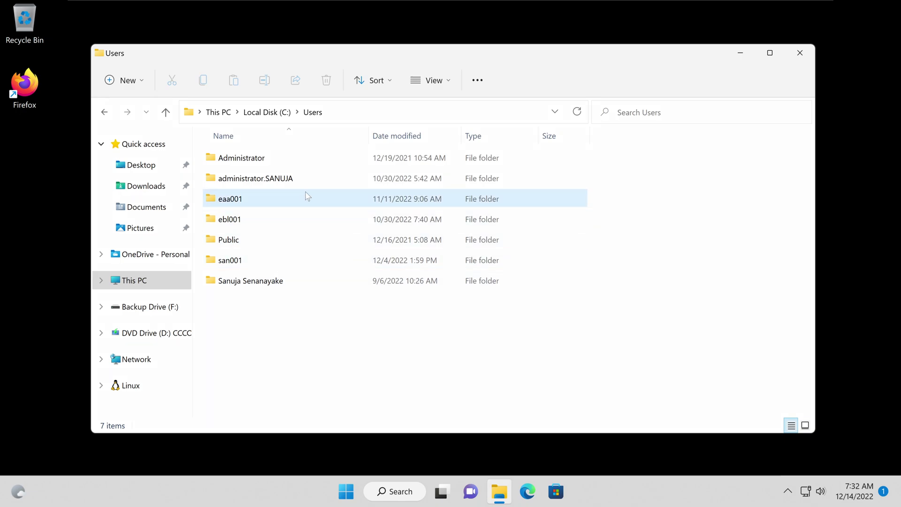
pyautogui.moveTo(325, 195)
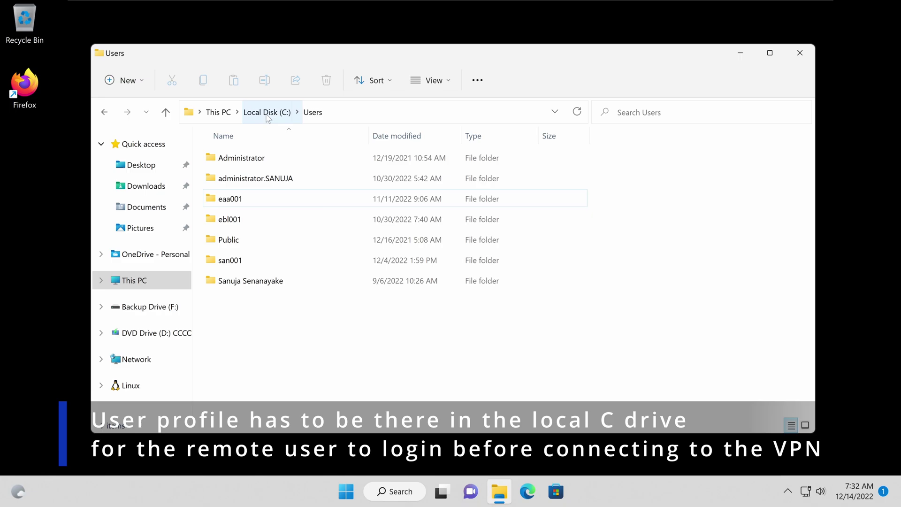
# View the signed-in account in Windows Settings again, close Settings, and recheck the Windows Server 2022 machine's power state before returning to Windows 11.
pyautogui.press('super')
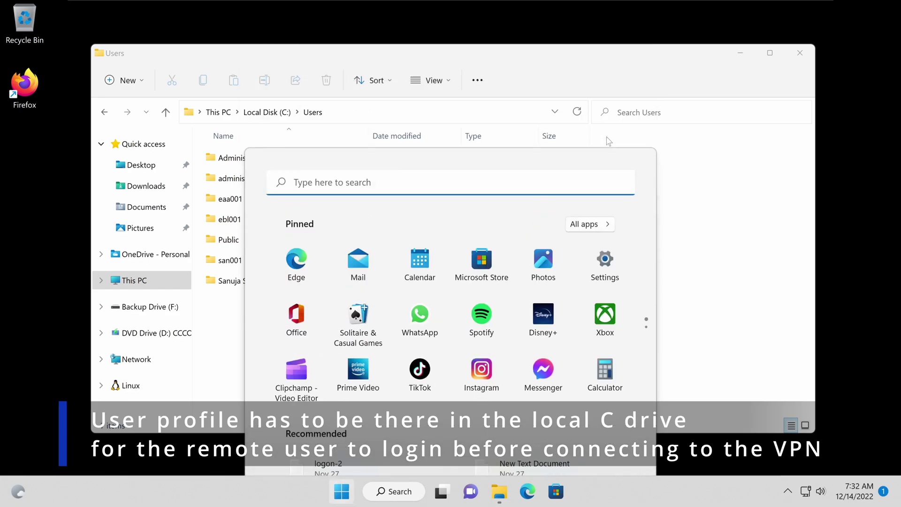
pyautogui.click(604, 223)
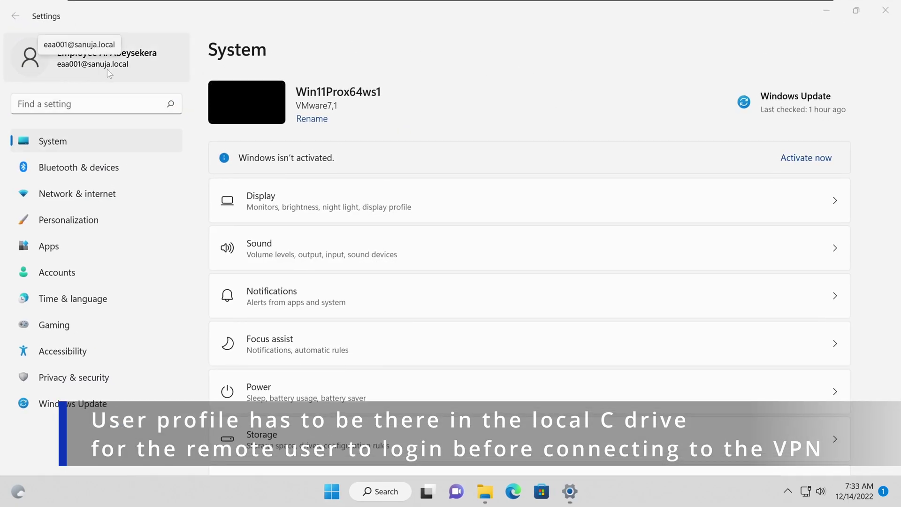
pyautogui.click(881, 7)
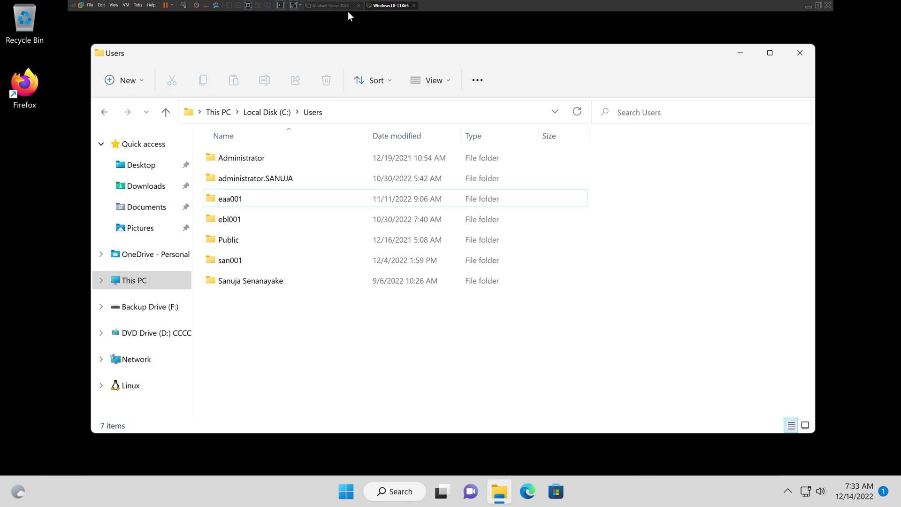
pyautogui.click(371, 5)
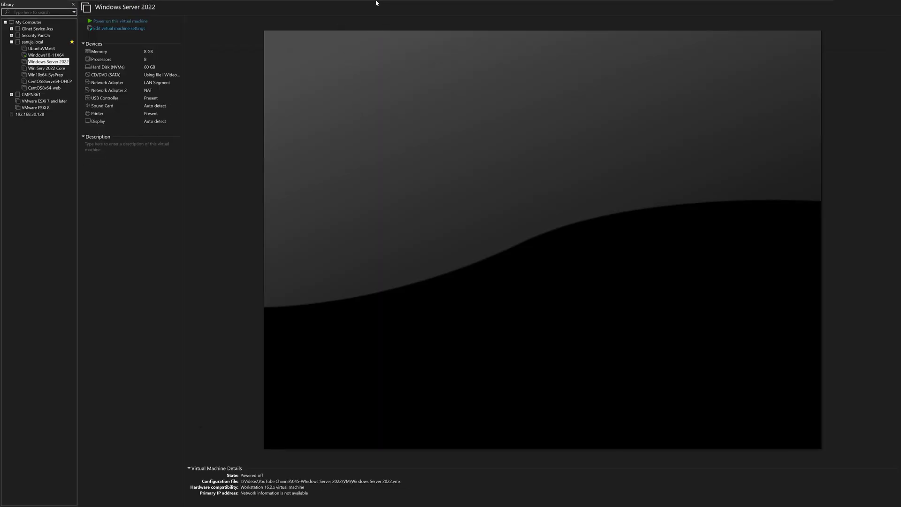
pyautogui.click(379, 5)
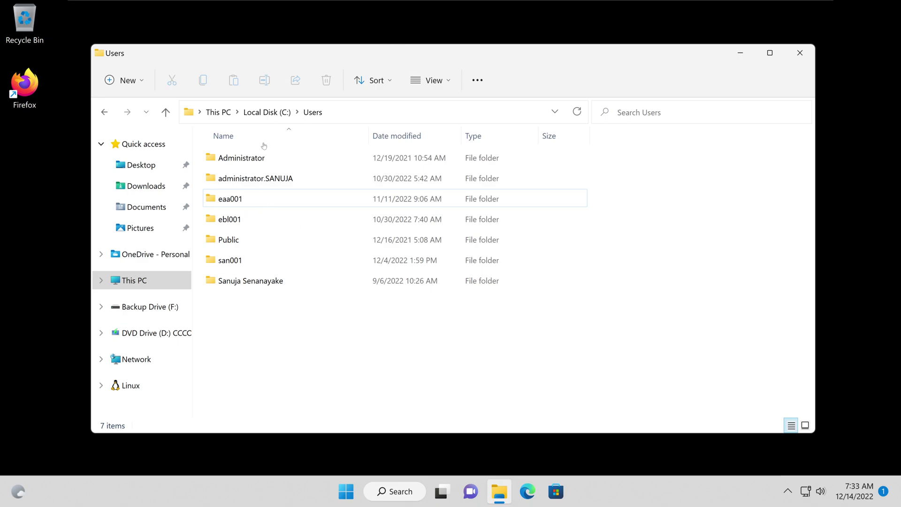
# Compare the locally stored domain profile folders eaa001, ebl001 and san001 in C:\Users, and clear the selection.
pyautogui.click(245, 225)
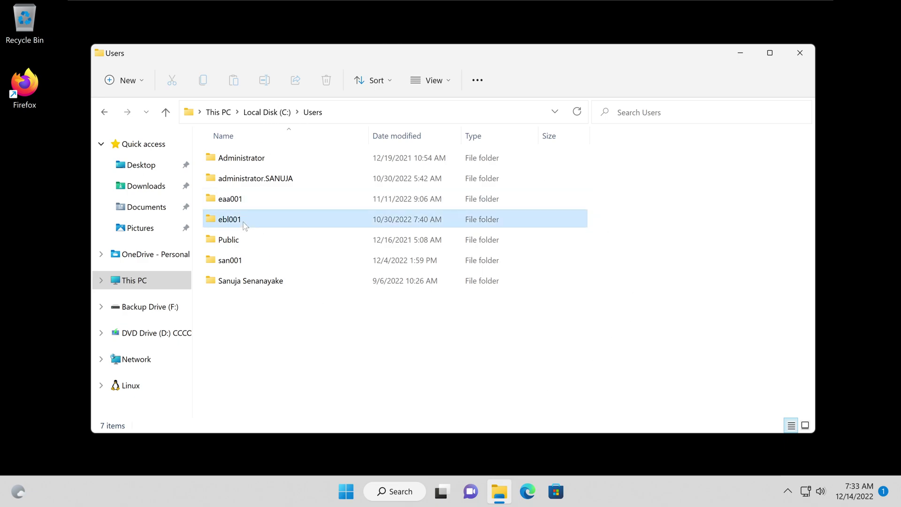
pyautogui.click(244, 260)
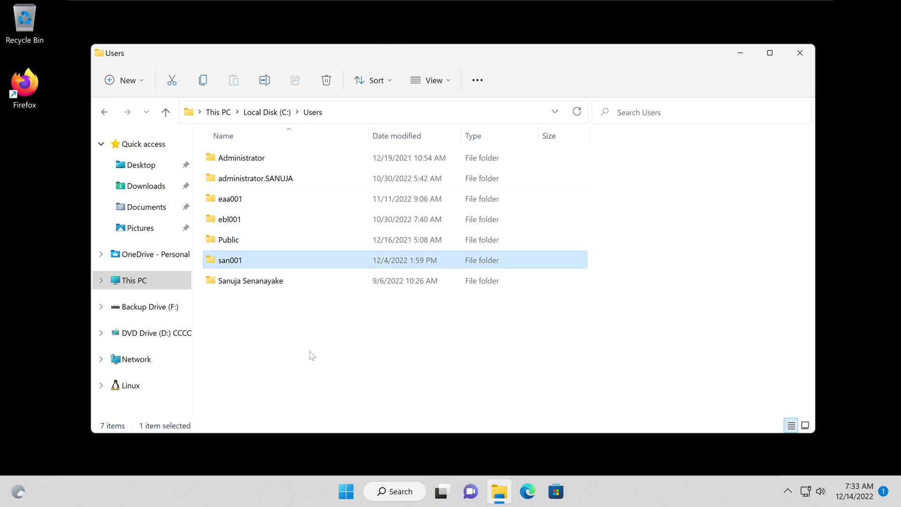
pyautogui.click(249, 203)
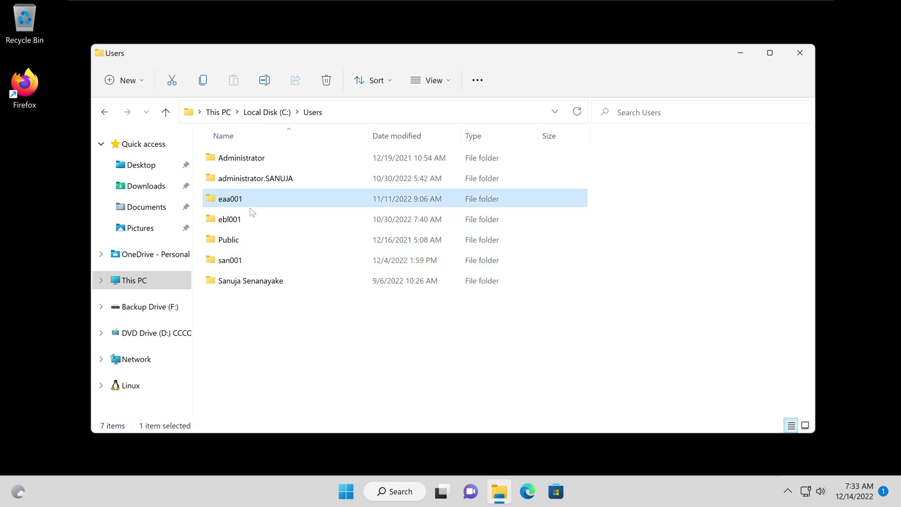
pyautogui.click(247, 223)
pyautogui.click(255, 260)
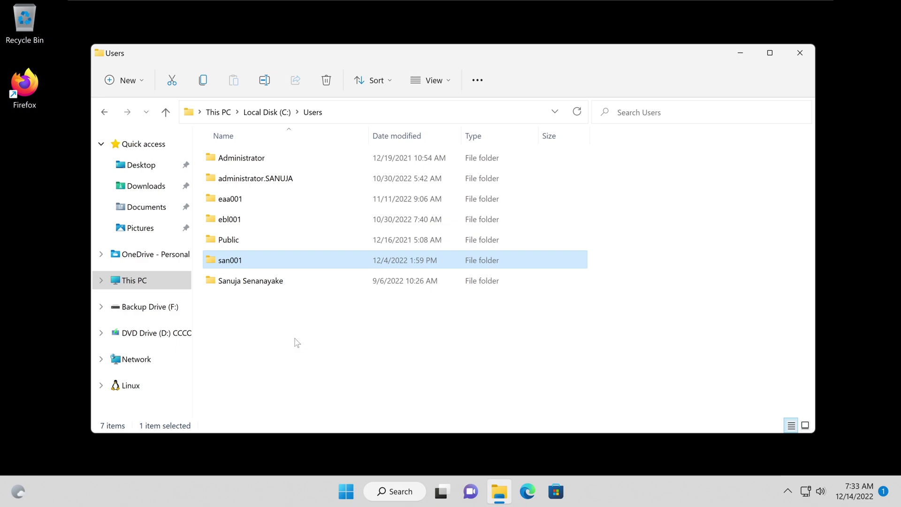
pyautogui.moveTo(291, 202)
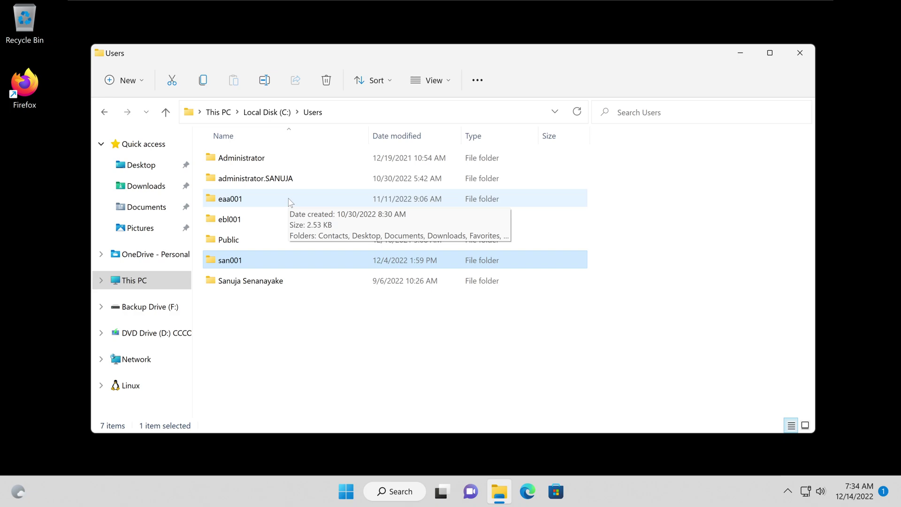
pyautogui.click(249, 201)
pyautogui.click(254, 219)
pyautogui.click(260, 260)
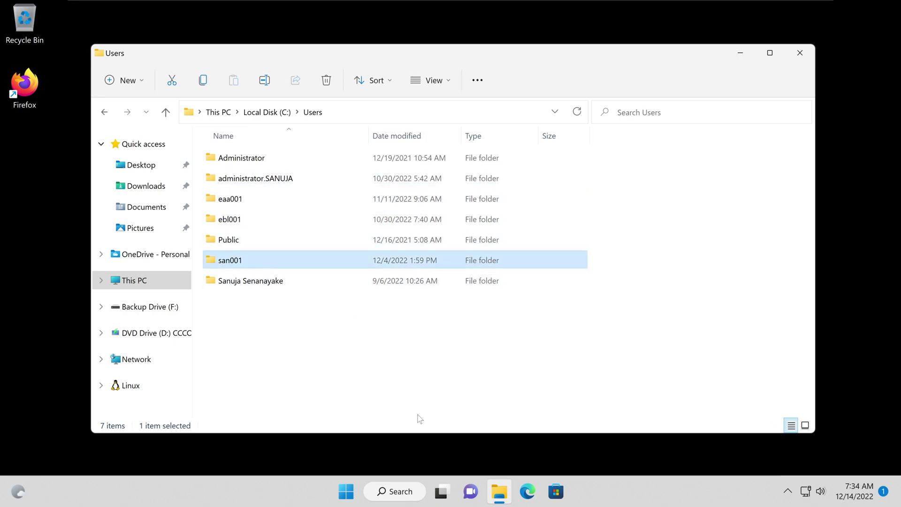
pyautogui.click(389, 415)
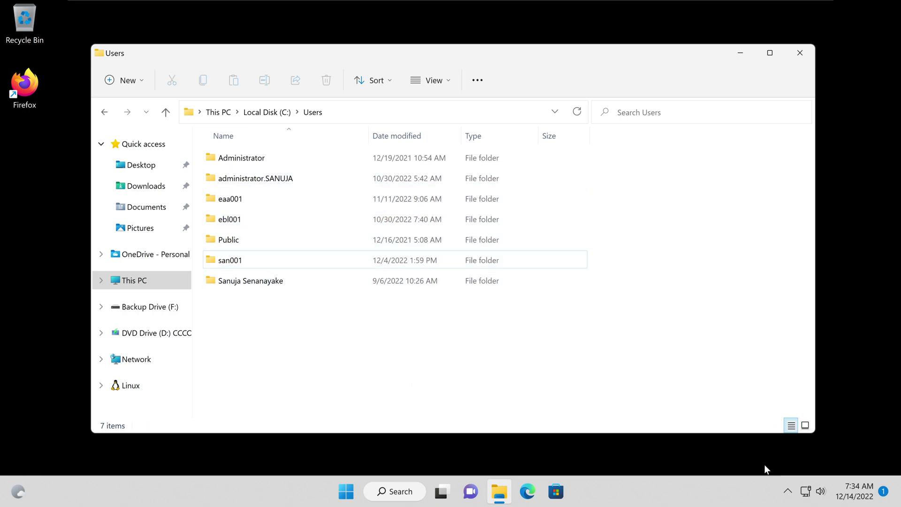
# Check the hidden notification area icons again and review the eaa001, ebl001 and san001 profile folders once more.
pyautogui.click(787, 494)
pyautogui.click(488, 358)
pyautogui.click(233, 200)
pyautogui.click(231, 221)
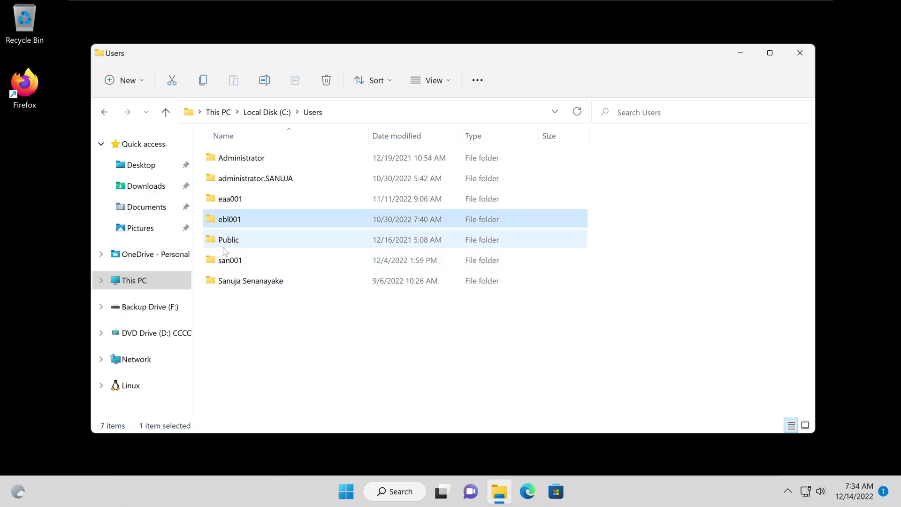
pyautogui.click(228, 263)
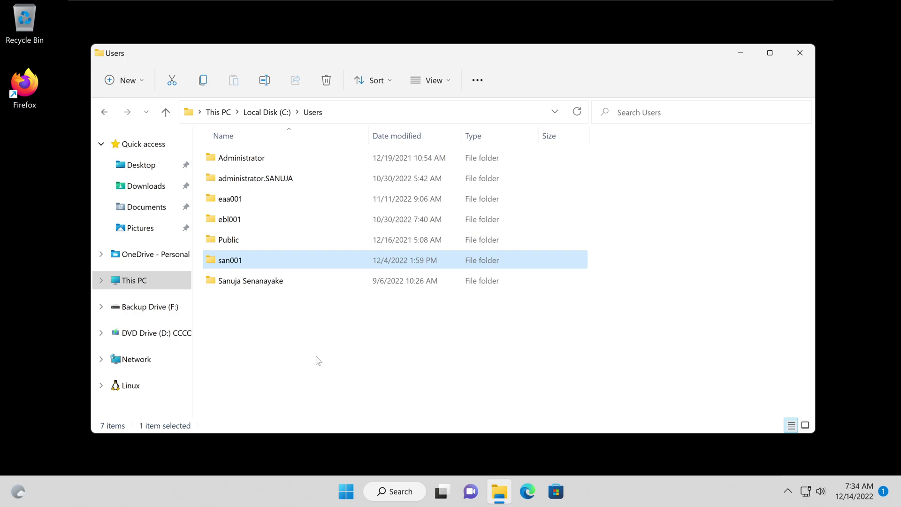
pyautogui.click(368, 375)
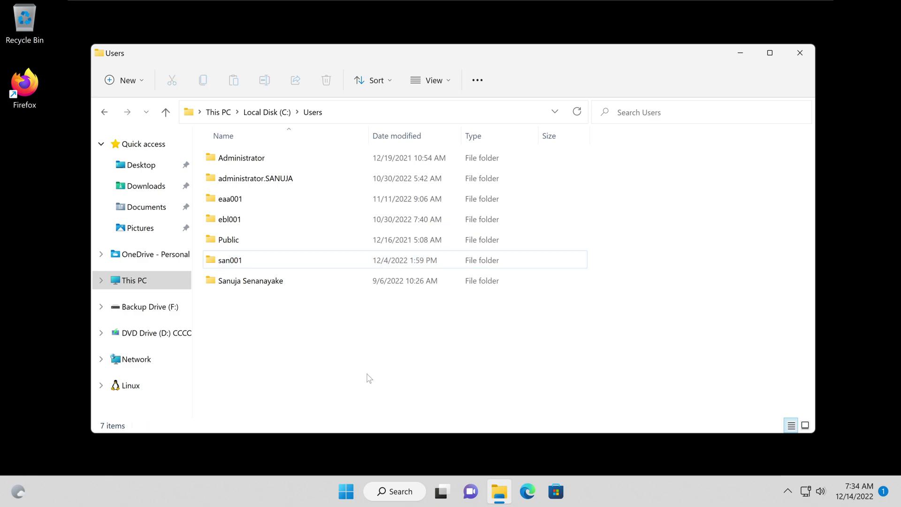
# Search Windows for "Ad" and open View advanced system settings.
pyautogui.click(350, 499)
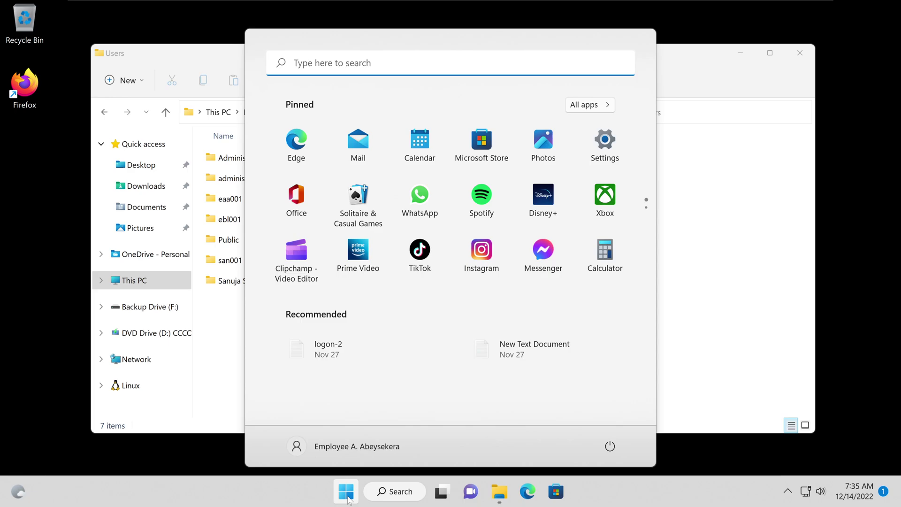
pyautogui.write('Adv')
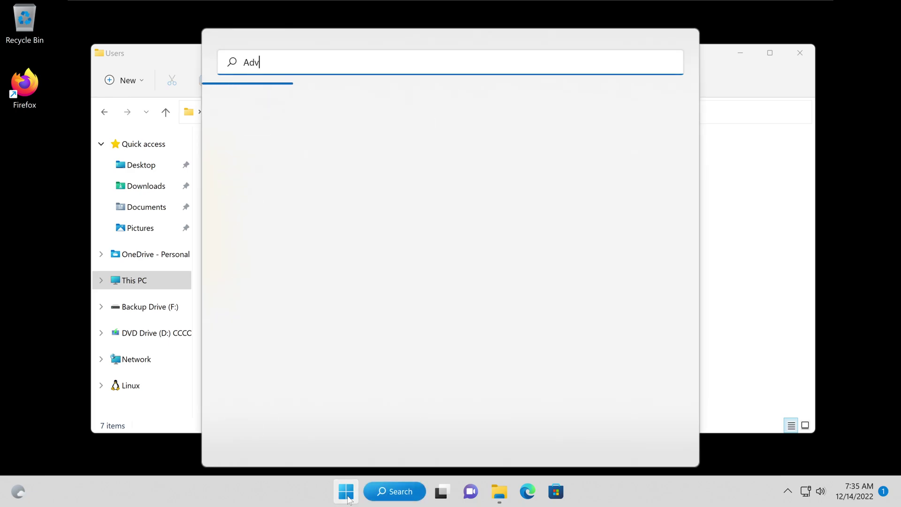
pyautogui.press('BackSpace')
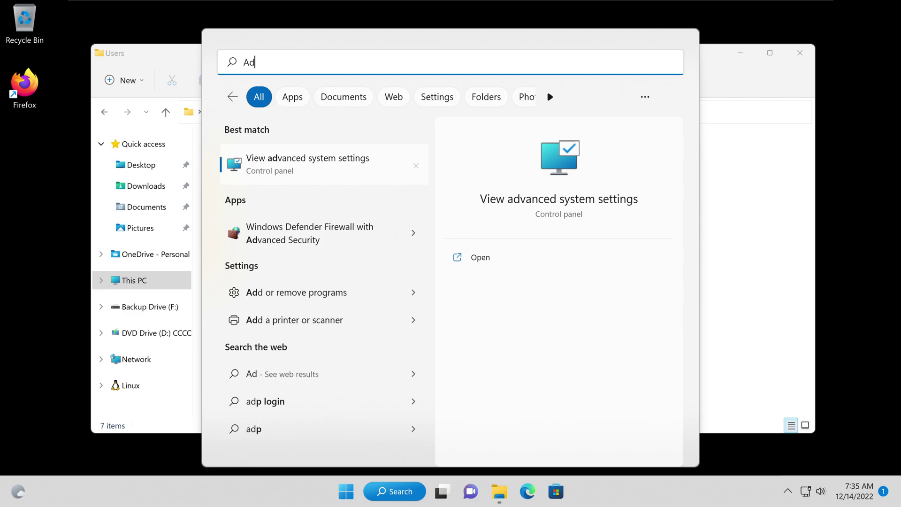
pyautogui.click(315, 165)
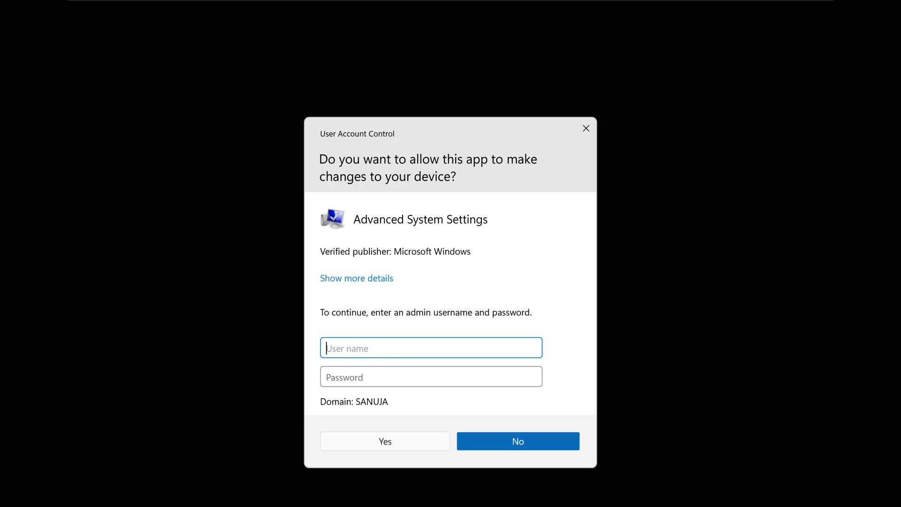
# Authorize Advanced System Settings with the user name administrator and the domain administrator's password.
pyautogui.write('administrator')
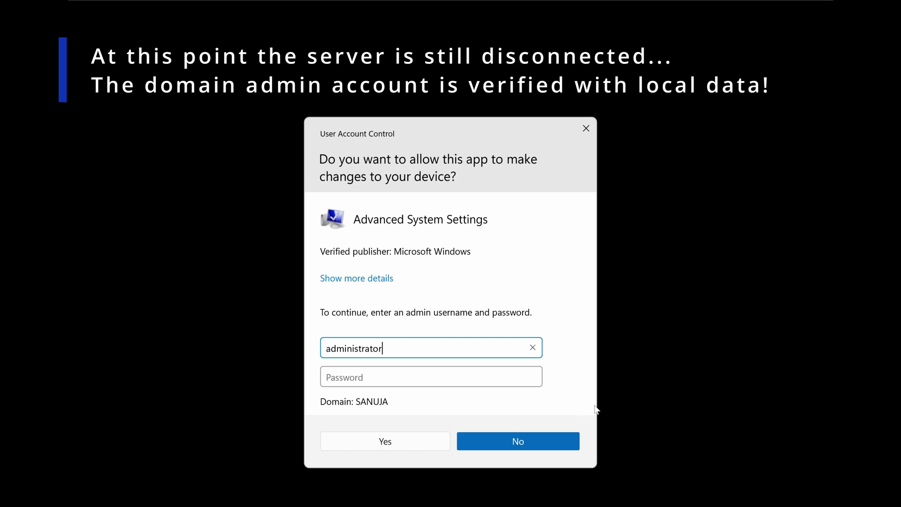
pyautogui.press('Tab')
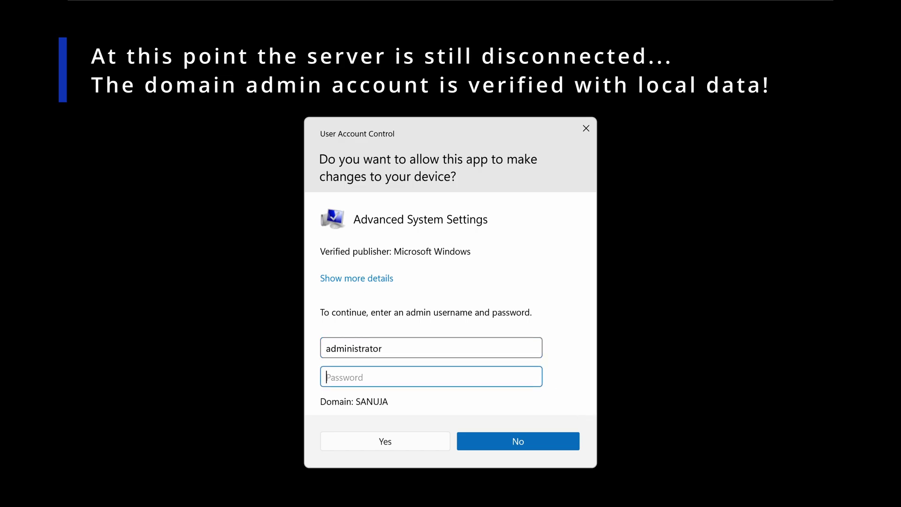
pyautogui.write('•••••••••••')
pyautogui.press('Return')
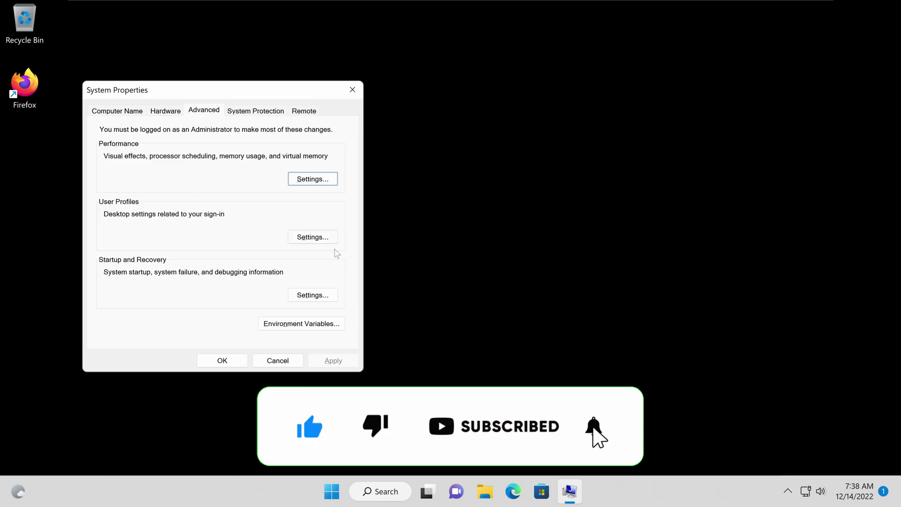
# Open the User Profiles settings with a widened Name column and select the domain profile eaa001.
pyautogui.click(322, 241)
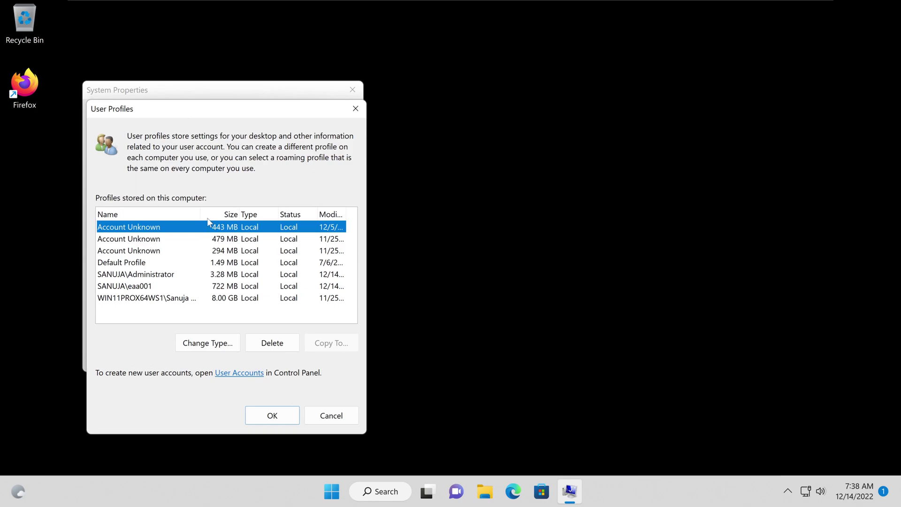
pyautogui.moveTo(201, 215); pyautogui.dragTo(243, 216)
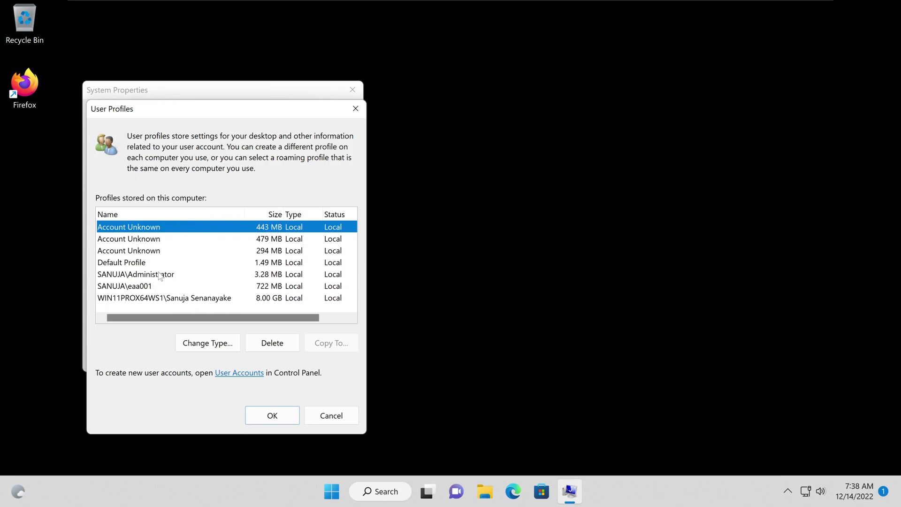
pyautogui.click(139, 291)
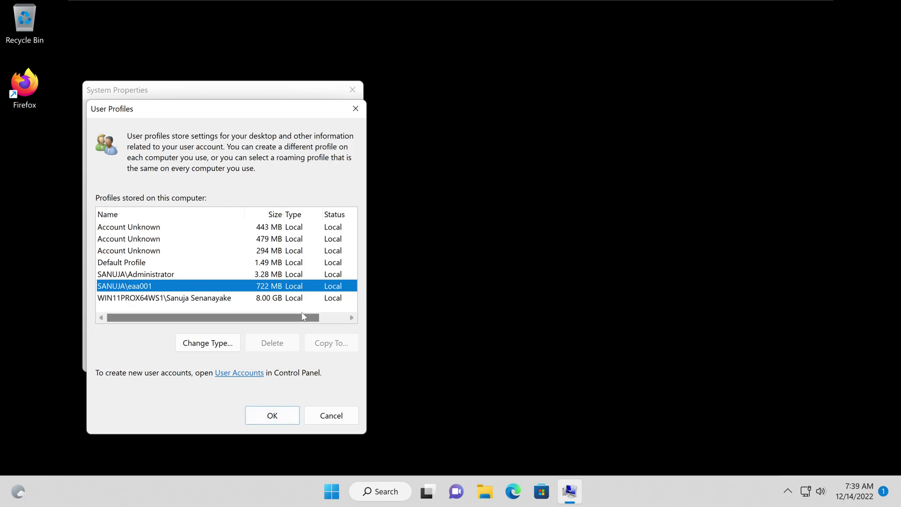
# Examine the profiles stored on this computer, including the domain accounts, Default Profile and the Account Unknown entries.
pyautogui.click(233, 295)
pyautogui.click(237, 287)
pyautogui.click(237, 276)
pyautogui.click(236, 264)
pyautogui.click(198, 289)
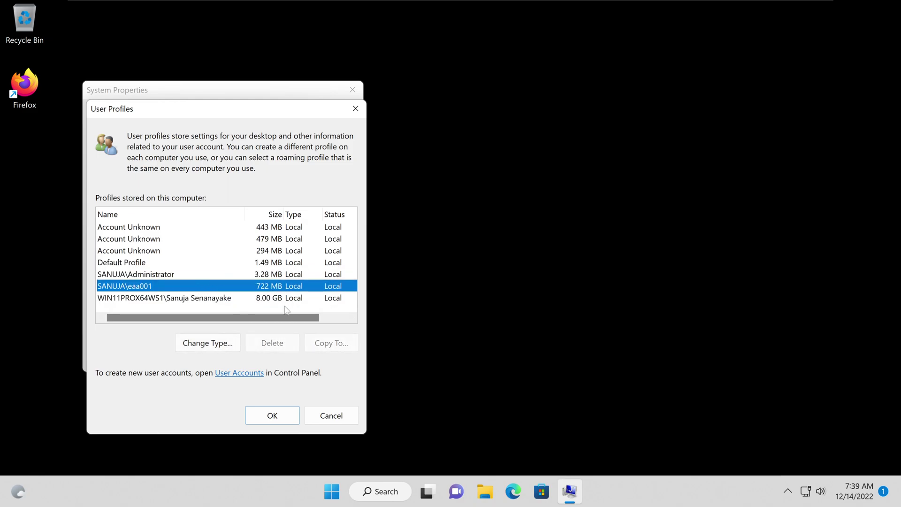
pyautogui.click(223, 251)
pyautogui.click(227, 228)
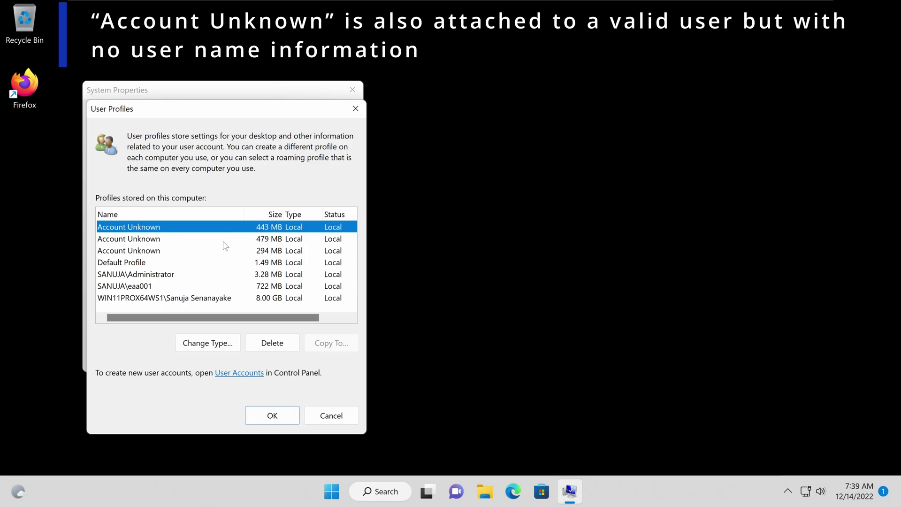
pyautogui.click(224, 240)
pyautogui.click(217, 253)
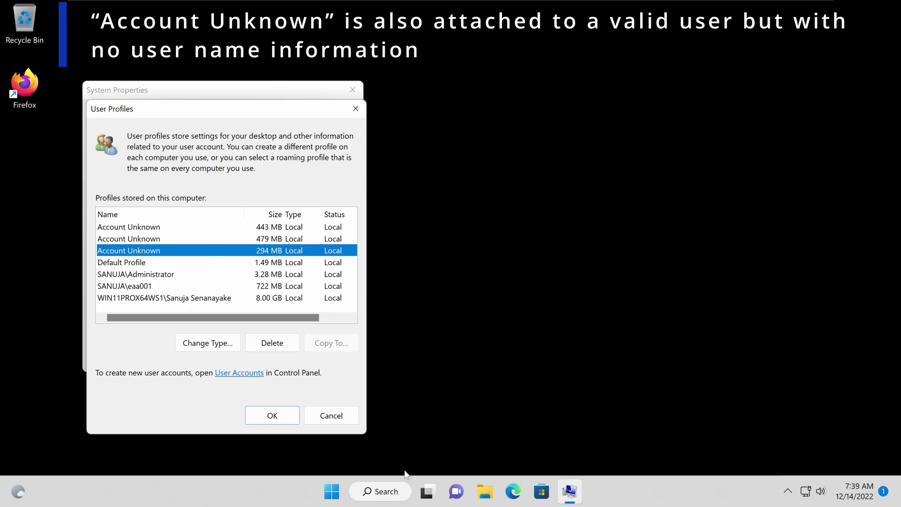
# Examine the user profile folders in C:\Users, including san001 and ebl001, and close File Explorer.
pyautogui.click(477, 495)
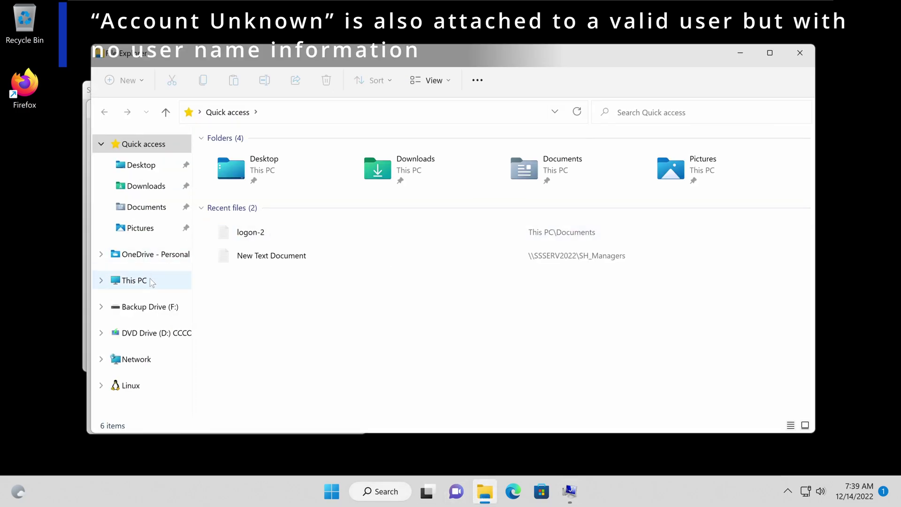
pyautogui.click(155, 280)
pyautogui.doubleClick(263, 253)
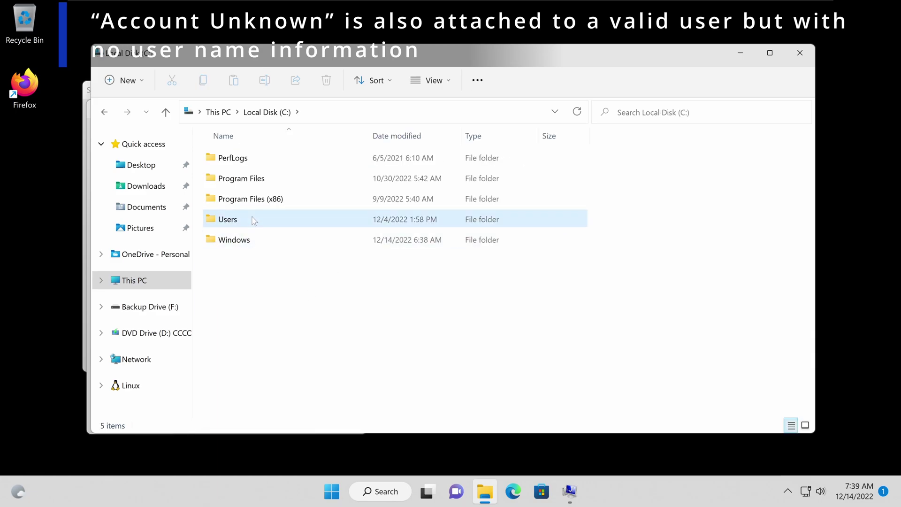
pyautogui.doubleClick(256, 218)
pyautogui.click(245, 261)
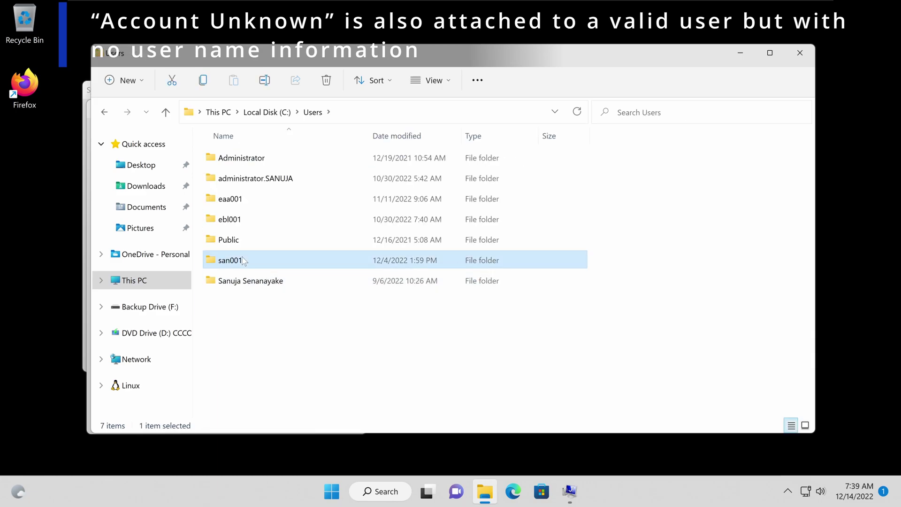
pyautogui.click(256, 220)
pyautogui.moveTo(528, 61); pyautogui.dragTo(573, 100)
pyautogui.click(847, 98)
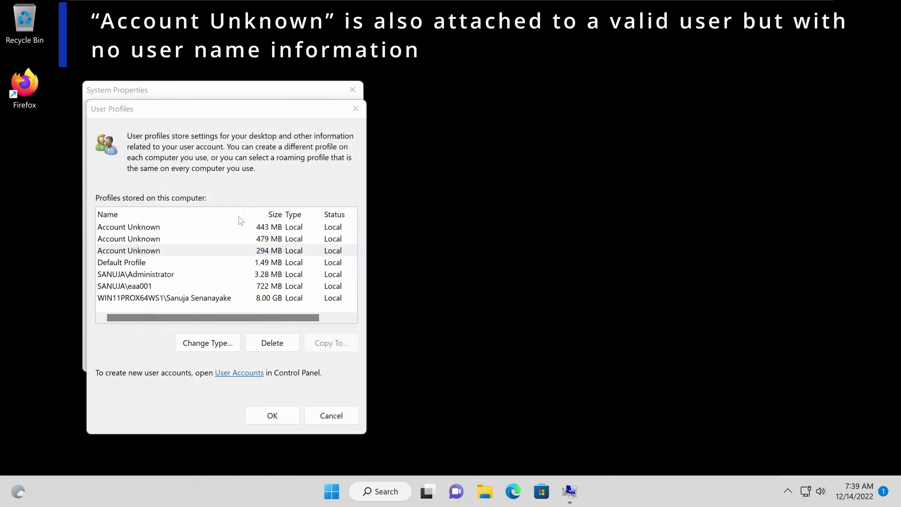
# Delete the 443 MB Account Unknown profile from the profiles stored on this computer.
pyautogui.moveTo(219, 111); pyautogui.dragTo(384, 108)
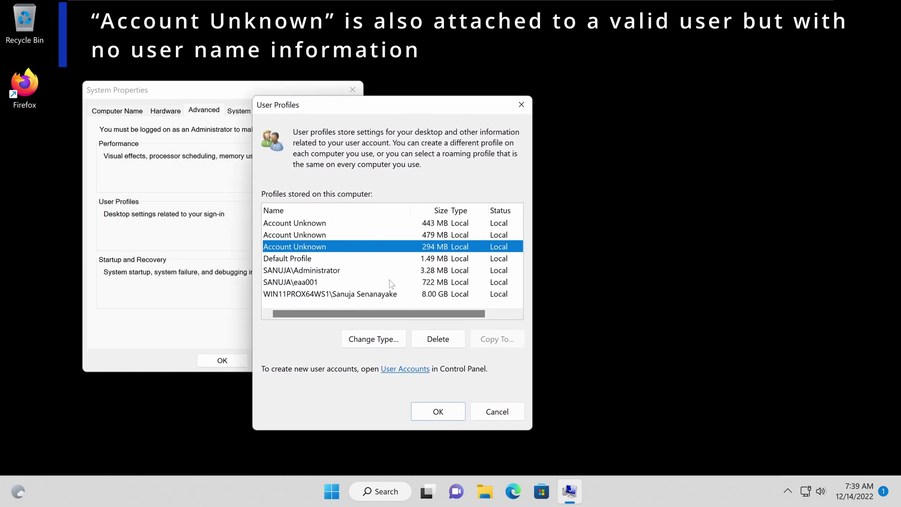
pyautogui.click(321, 234)
pyautogui.click(323, 224)
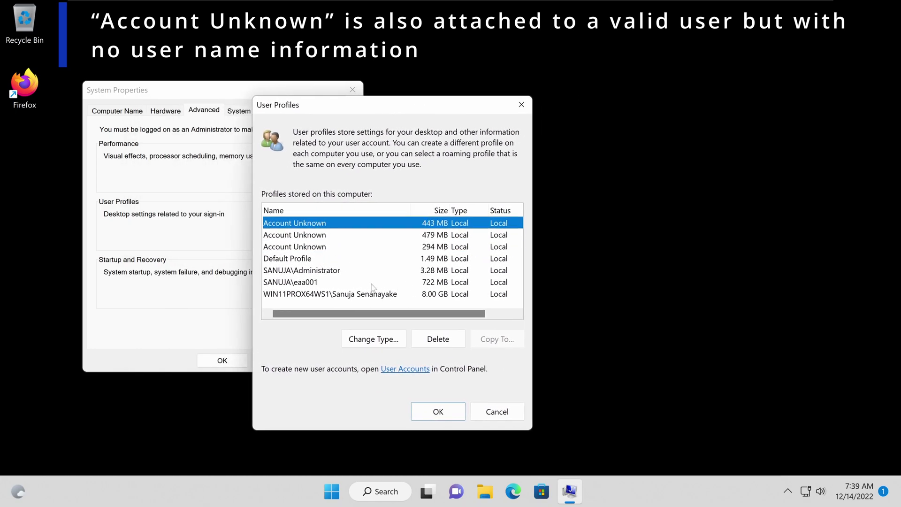
pyautogui.click(434, 346)
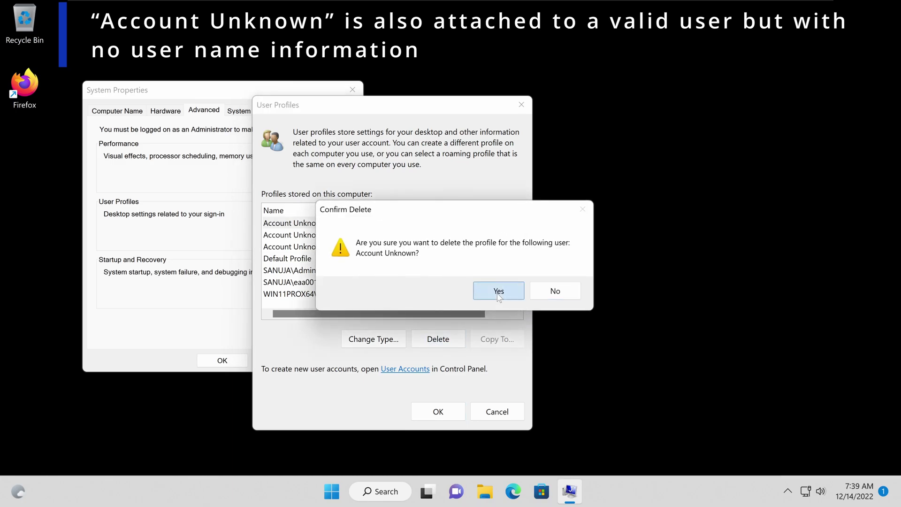
pyautogui.click(498, 292)
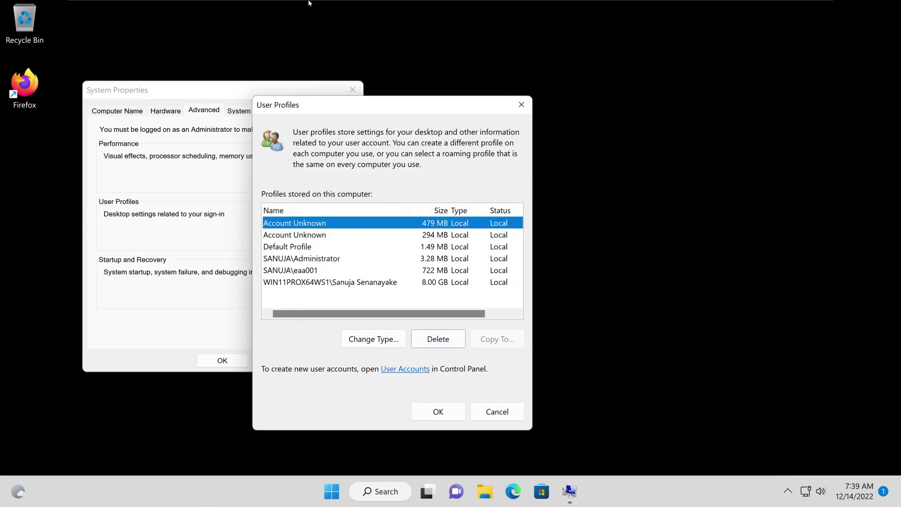
# Recheck the remaining profile folders in C:\Users on the local disk and close File Explorer.
pyautogui.click(358, 7)
pyautogui.click(380, 6)
pyautogui.click(491, 501)
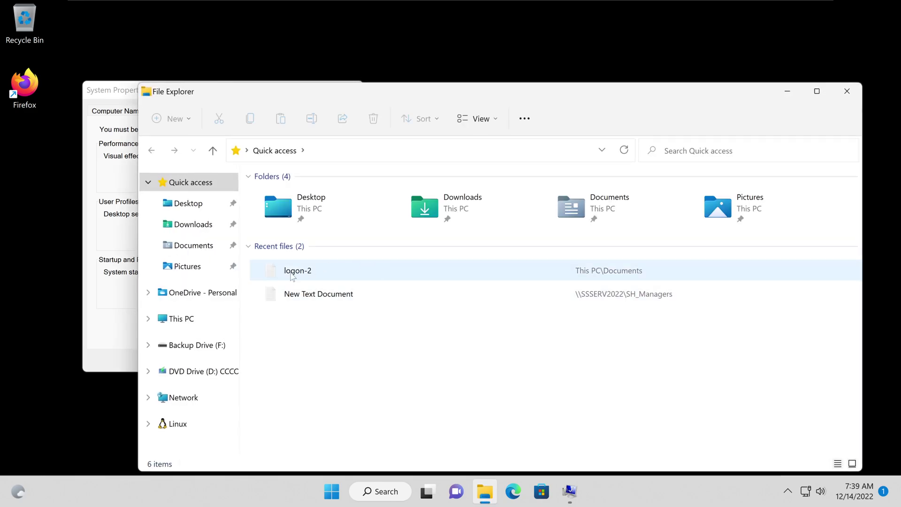
pyautogui.click(181, 319)
pyautogui.doubleClick(404, 301)
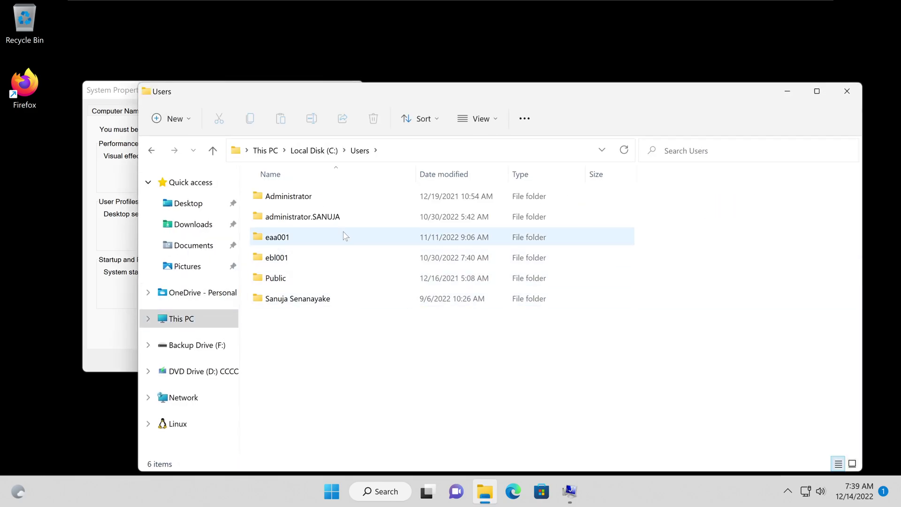
pyautogui.moveTo(538, 94); pyautogui.dragTo(491, 91)
pyautogui.click(806, 94)
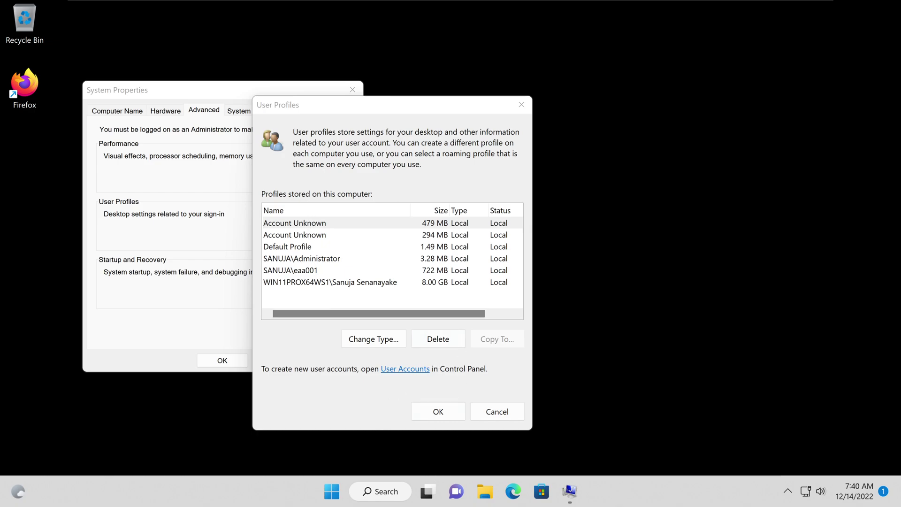
# Close the User Profiles dialog and request the User Profiles settings again from System Properties.
pyautogui.click(334, 499)
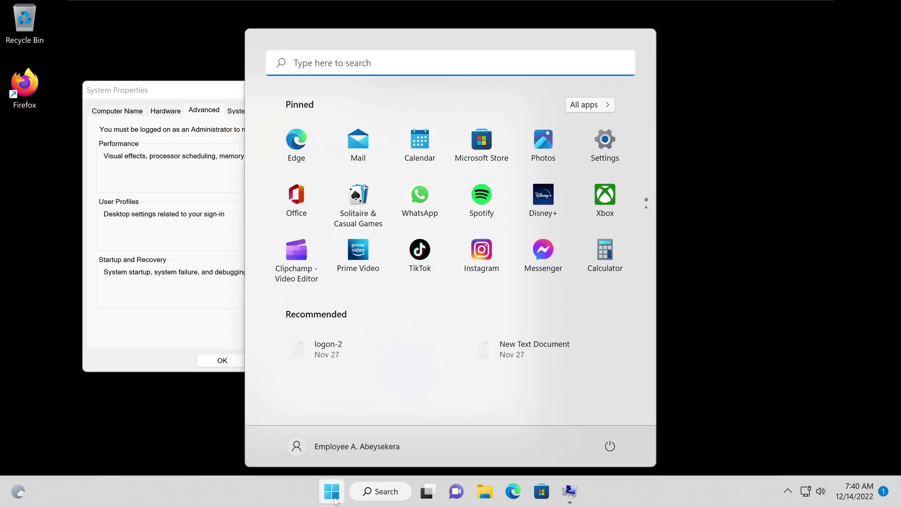
pyautogui.click(211, 164)
pyautogui.click(520, 105)
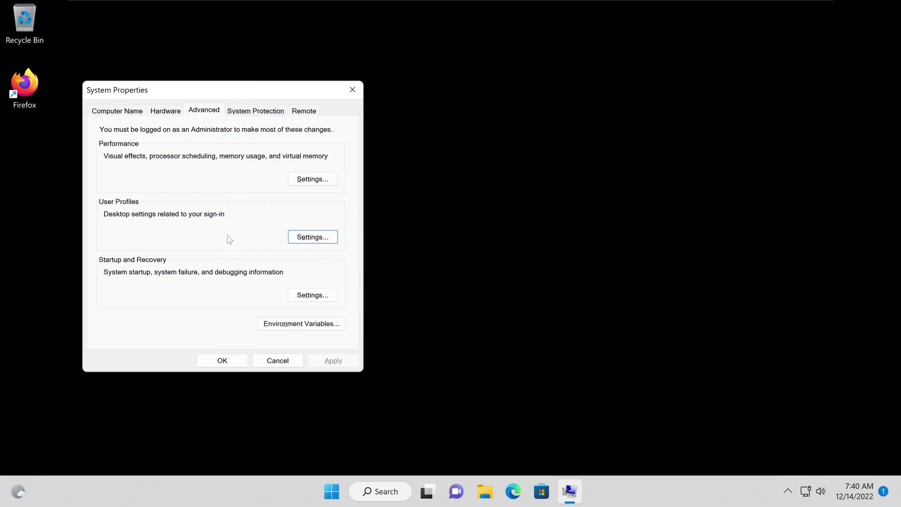
pyautogui.click(309, 233)
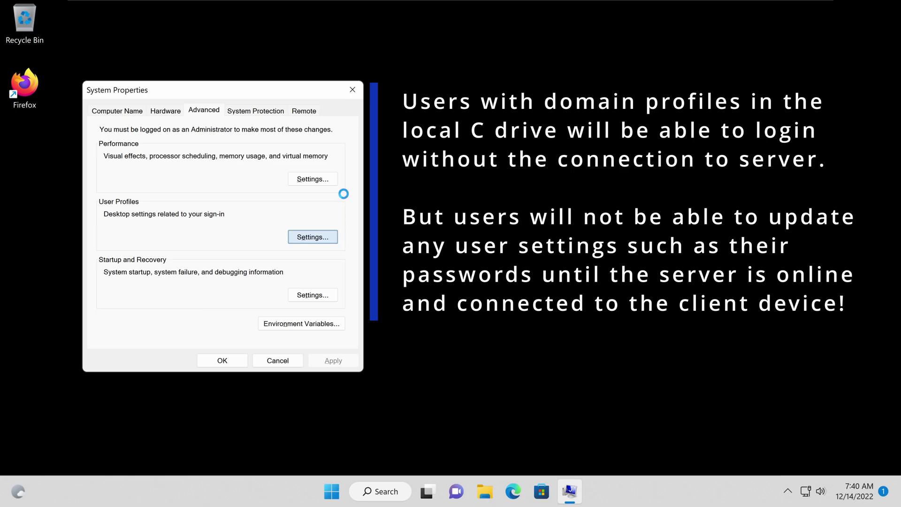
# Check the power state of the Windows Server 2022 virtual machine and return to the User Profiles settings on the Windows 11 machine.
pyautogui.moveTo(394, 2)
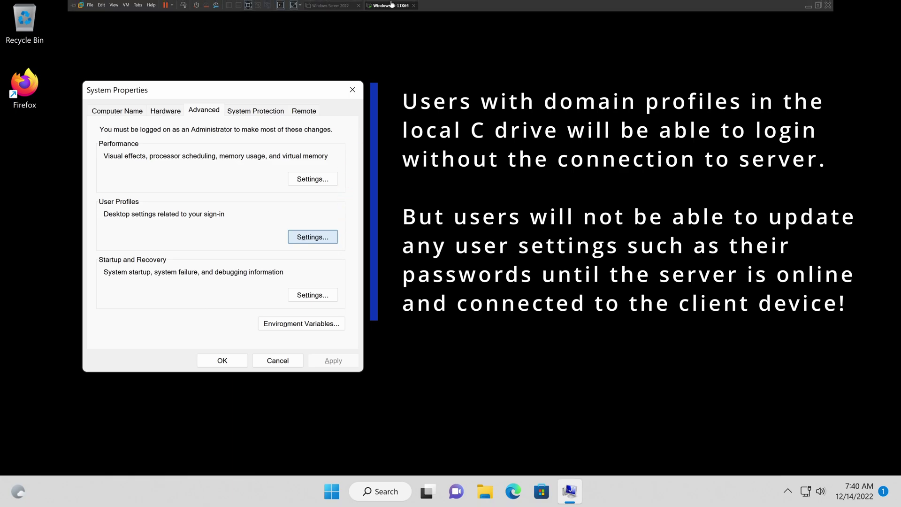
pyautogui.click(328, 5)
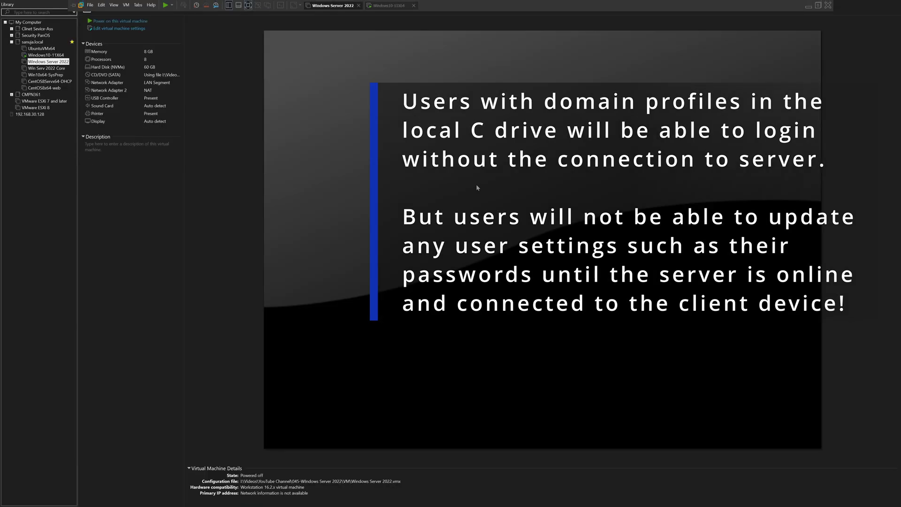
pyautogui.click(389, 5)
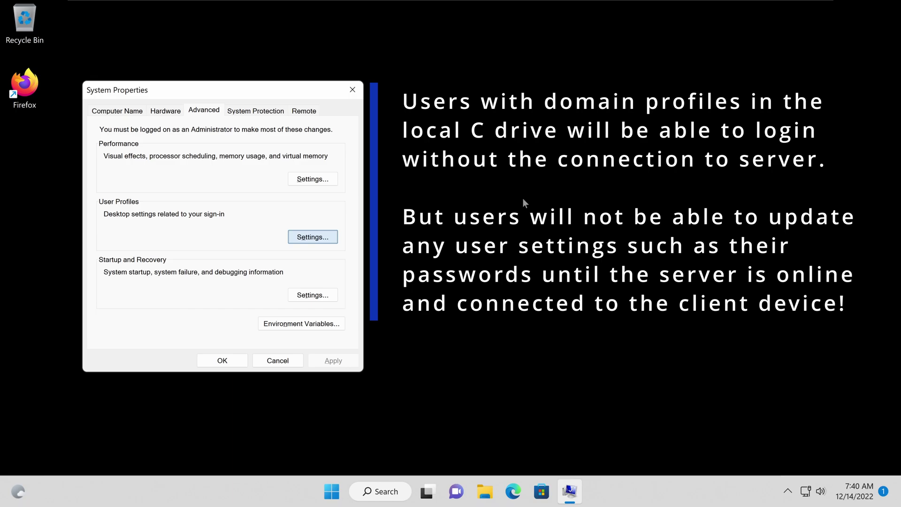
pyautogui.click(312, 236)
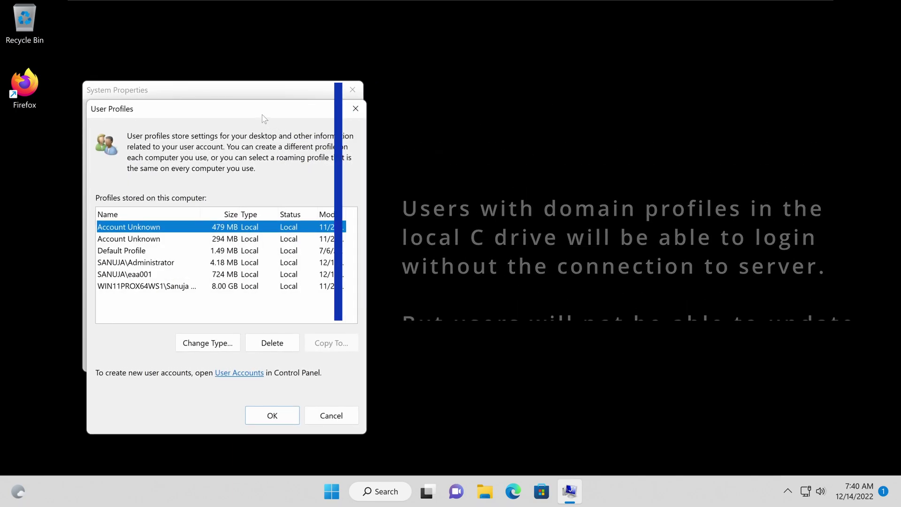
pyautogui.moveTo(304, 117); pyautogui.dragTo(452, 101)
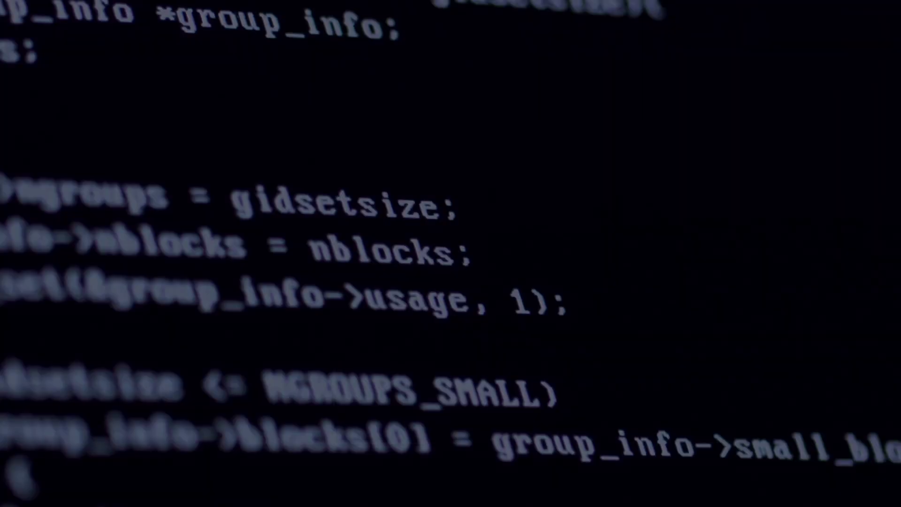